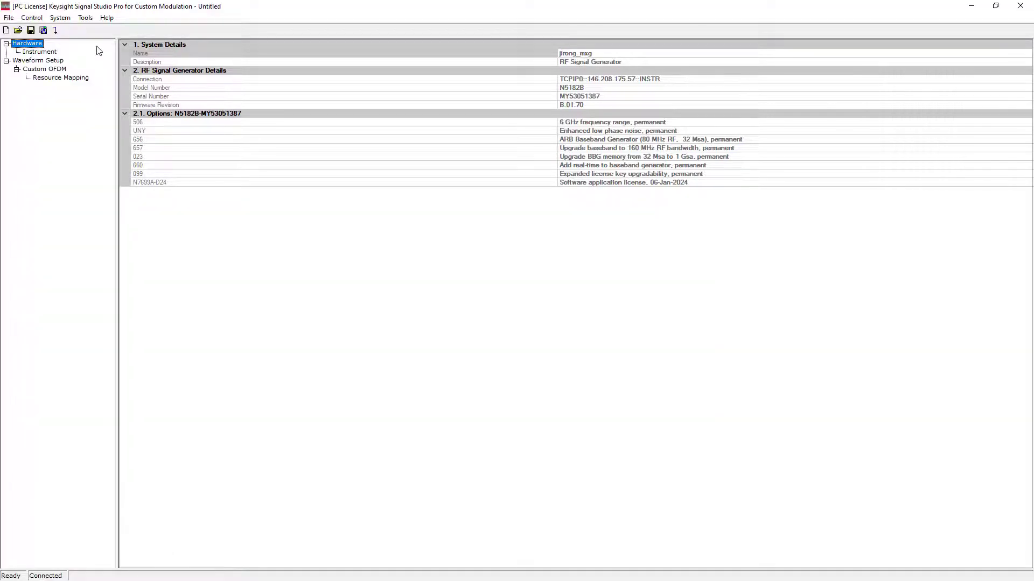
Change the Custom Modulation type to Custom IQ and bring up the Custom IQ segment settings
click(60, 63)
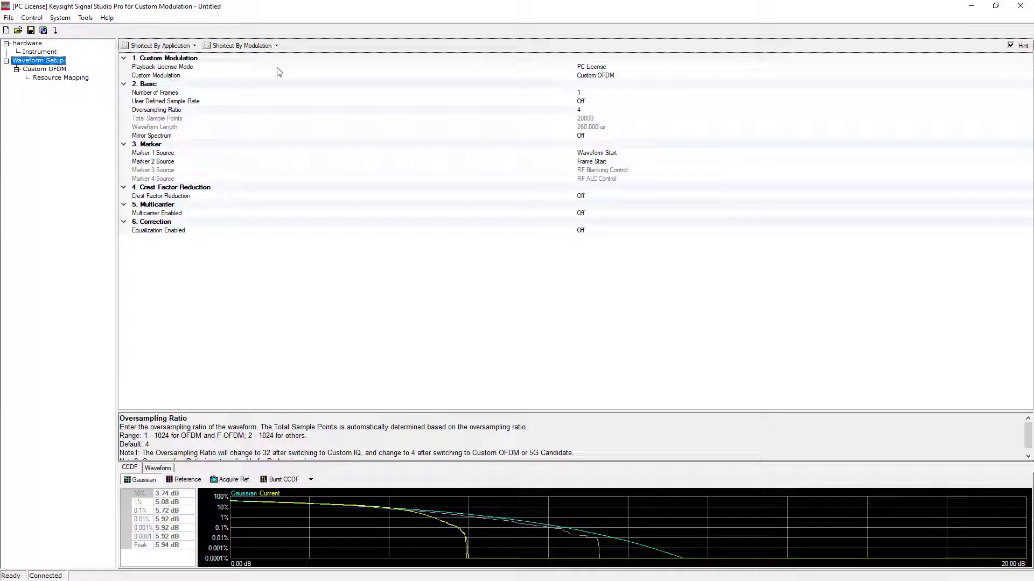
click(645, 73)
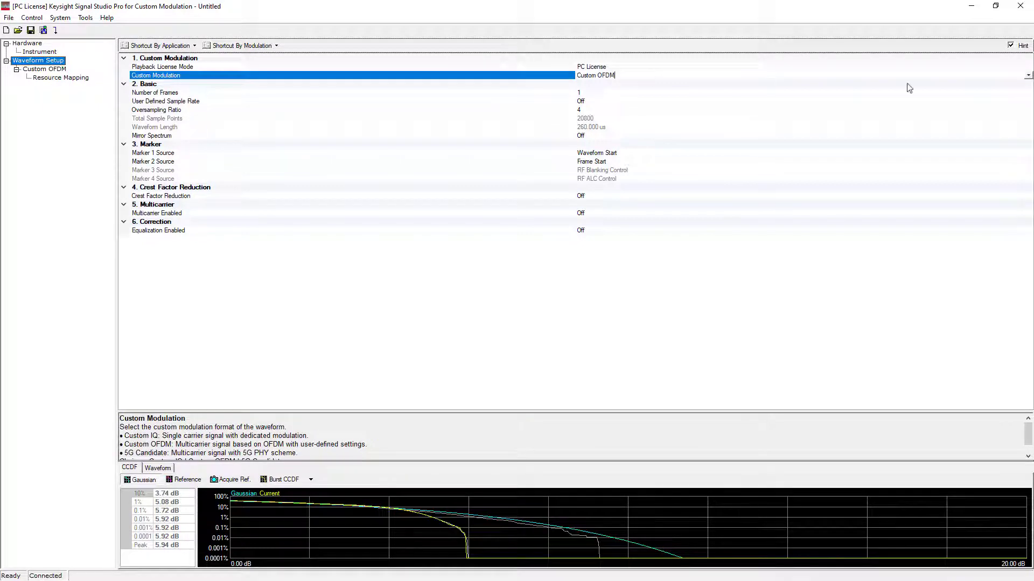
click(1027, 76)
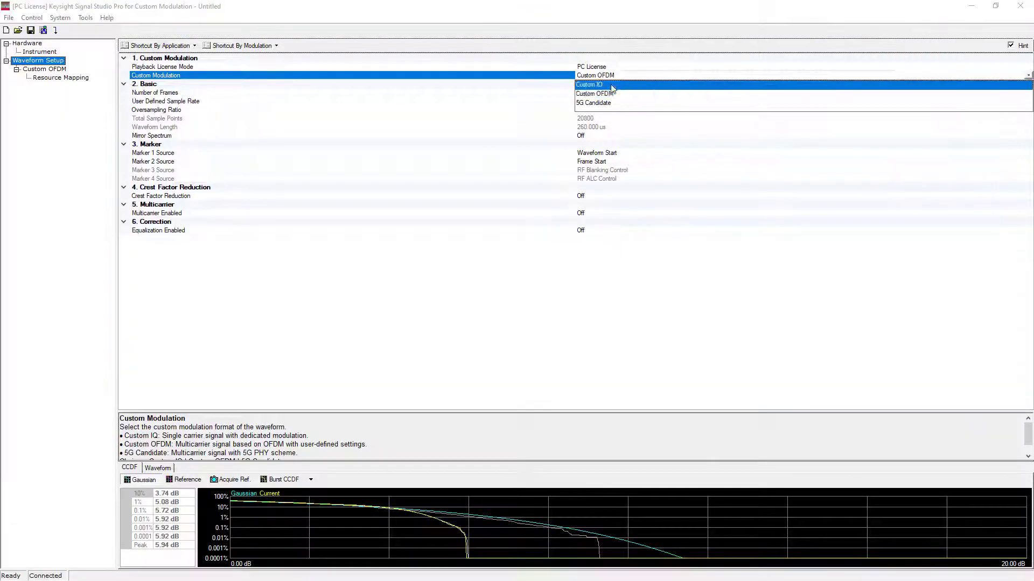
click(612, 85)
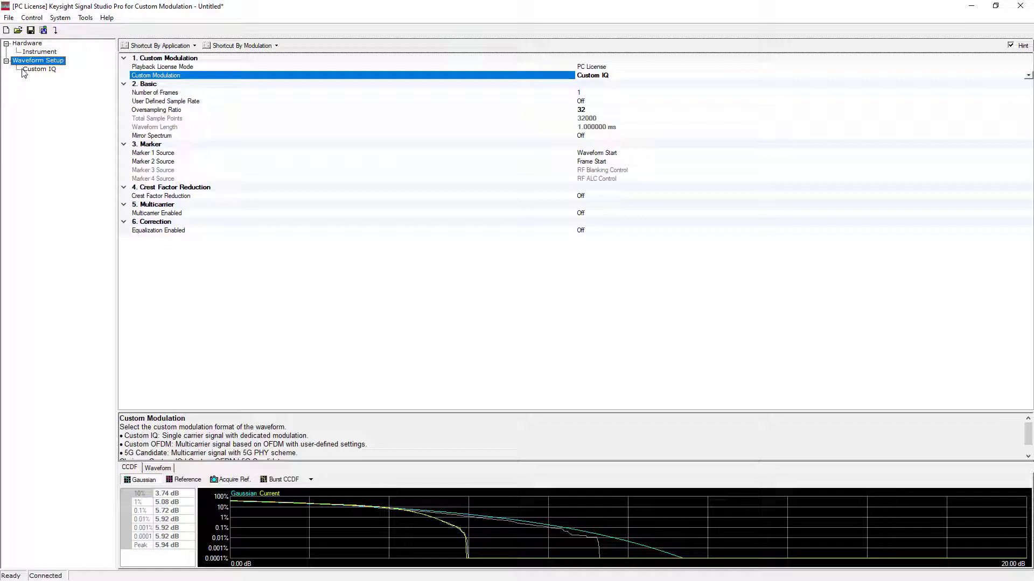
click(32, 69)
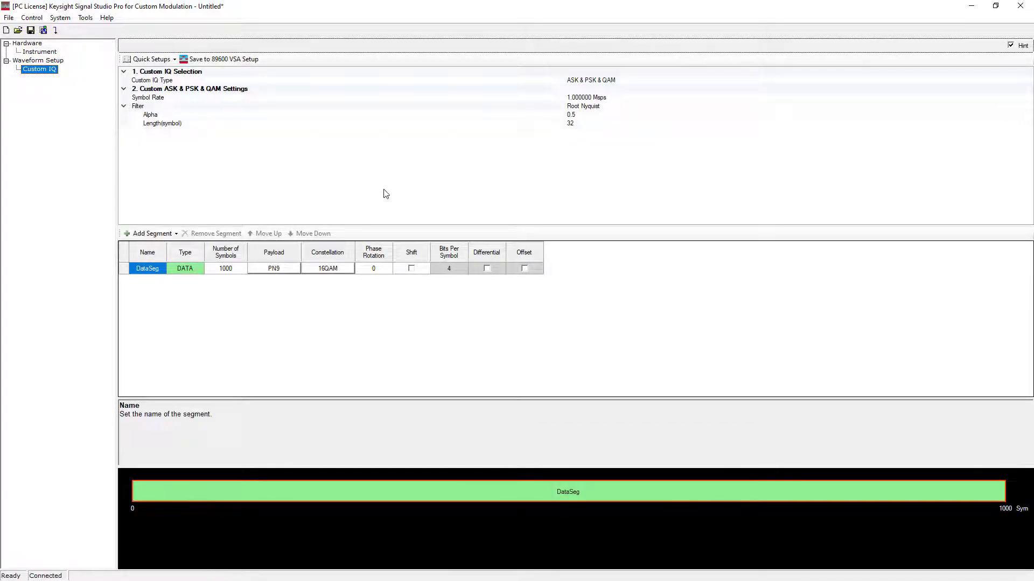
Apply the DVB-S2X 64APSK quick setup '16+16+16+16APSK 128/180'
click(452, 106)
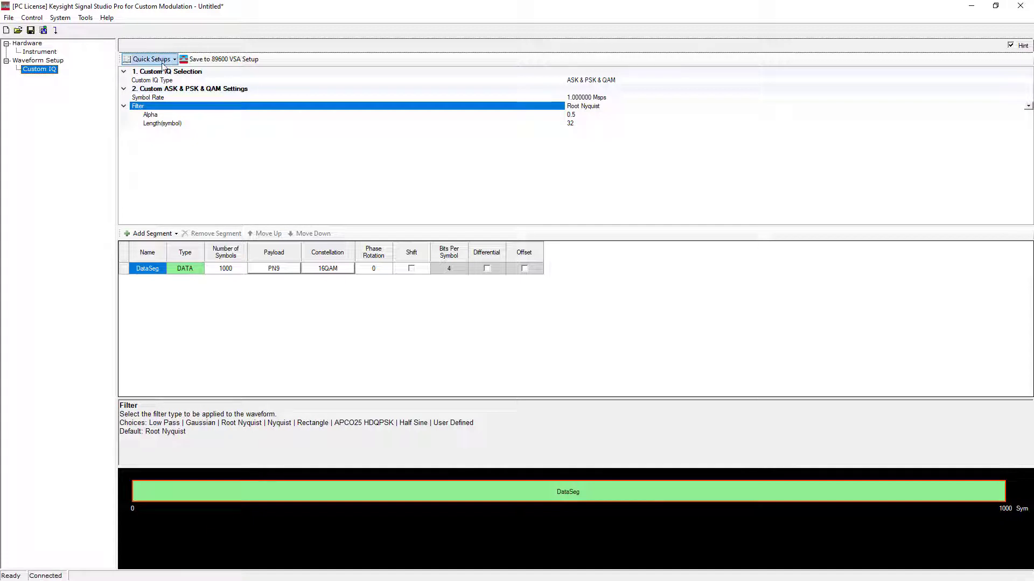
click(159, 60)
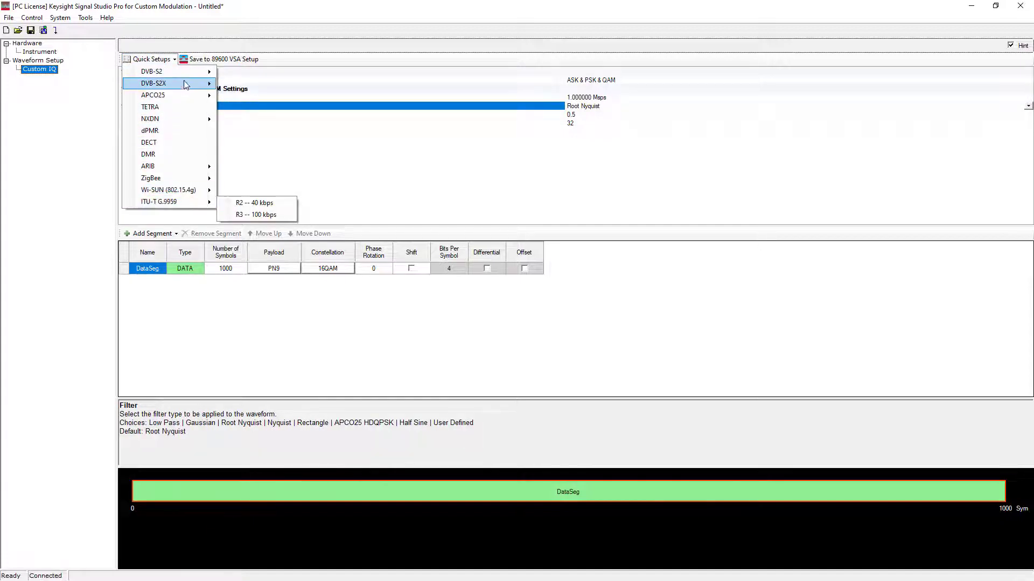
mouse_move(154, 84)
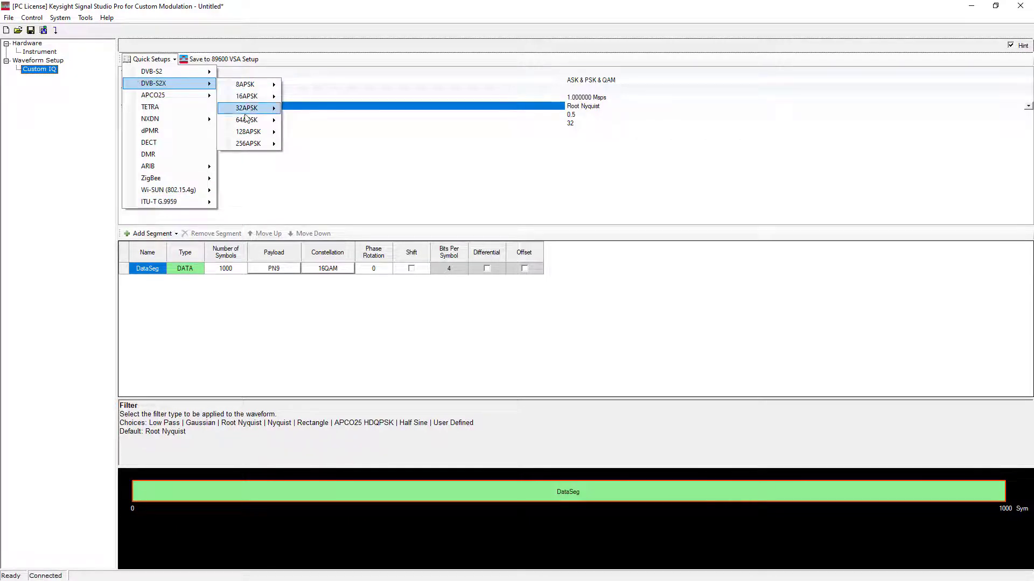
mouse_move(247, 120)
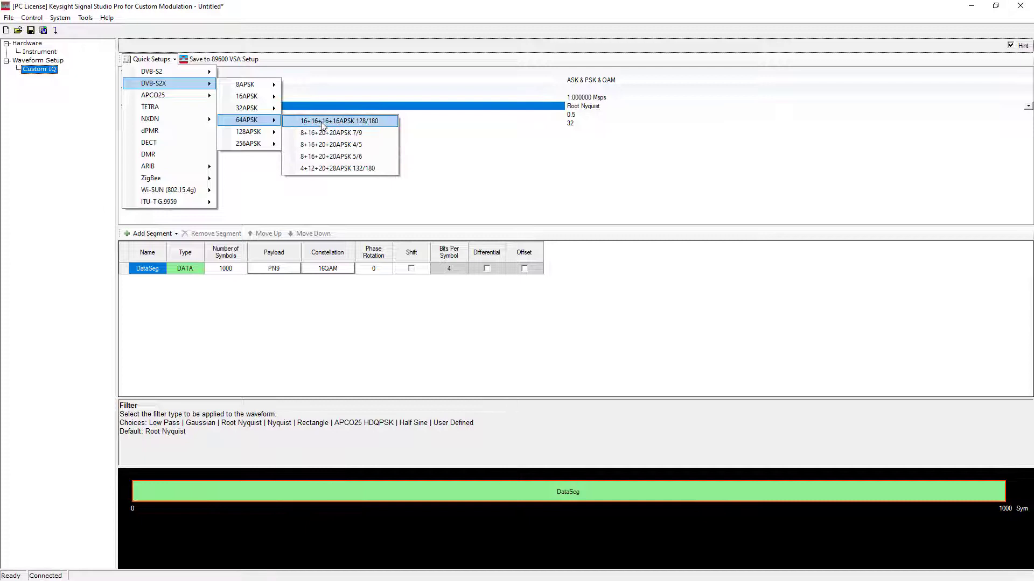
click(322, 124)
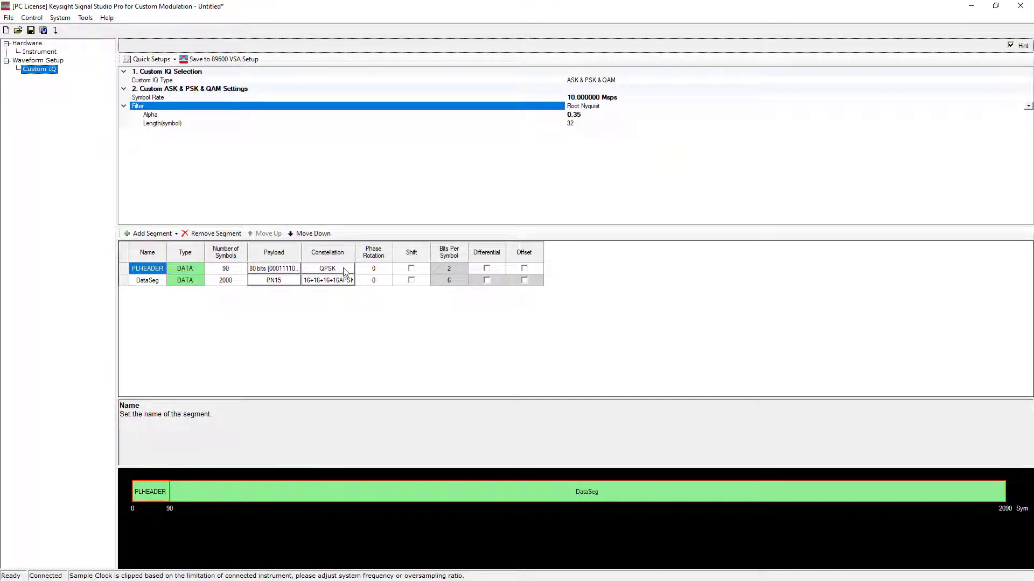
click(345, 270)
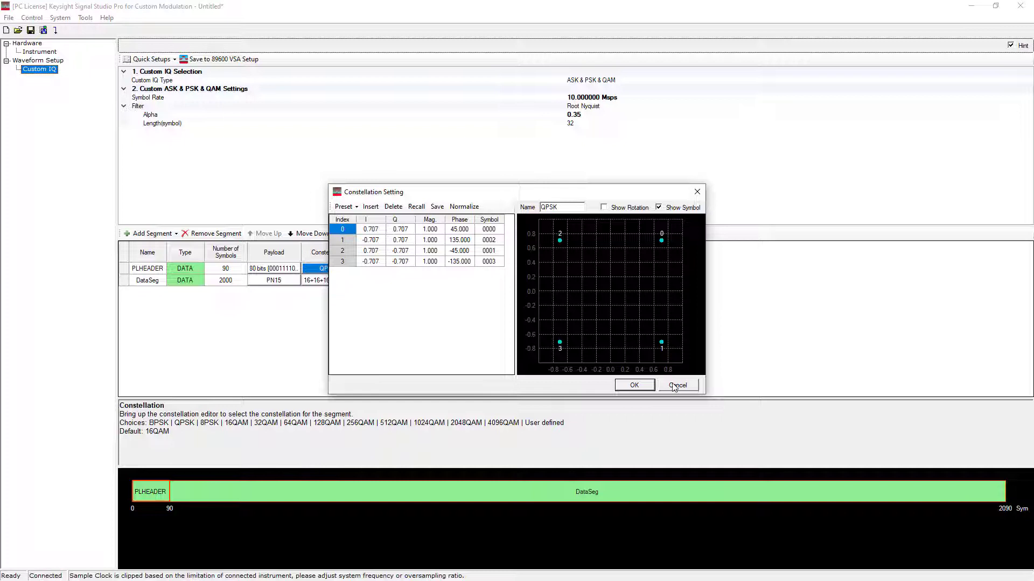
click(635, 386)
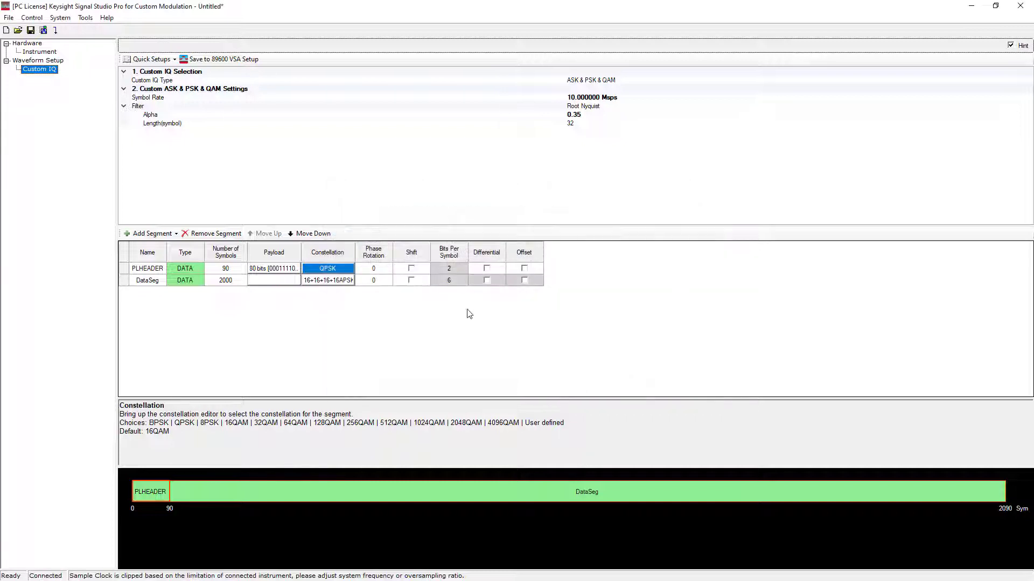
click(331, 280)
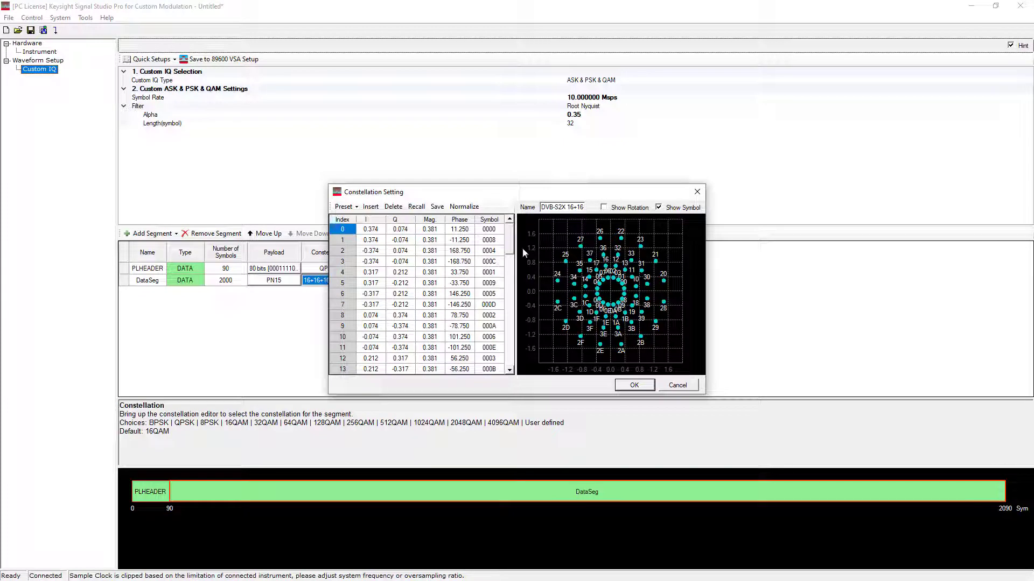
drag(511, 244, 501, 371)
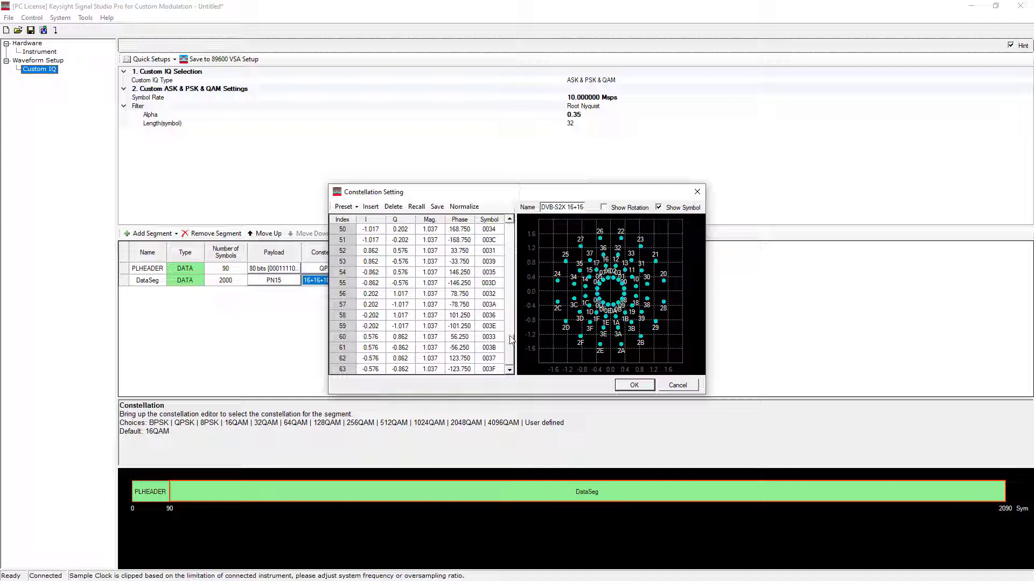
drag(510, 349, 504, 224)
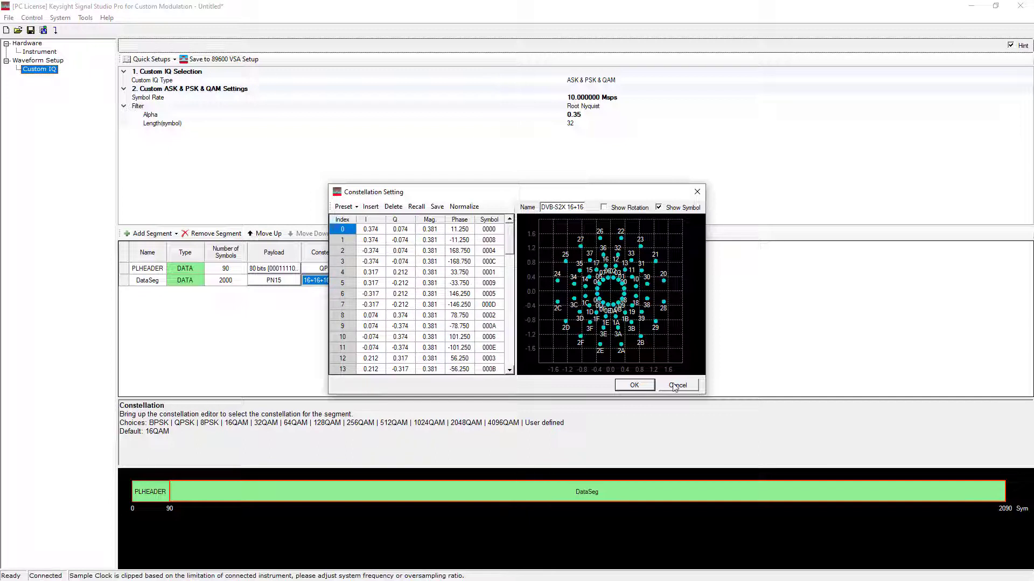
click(635, 386)
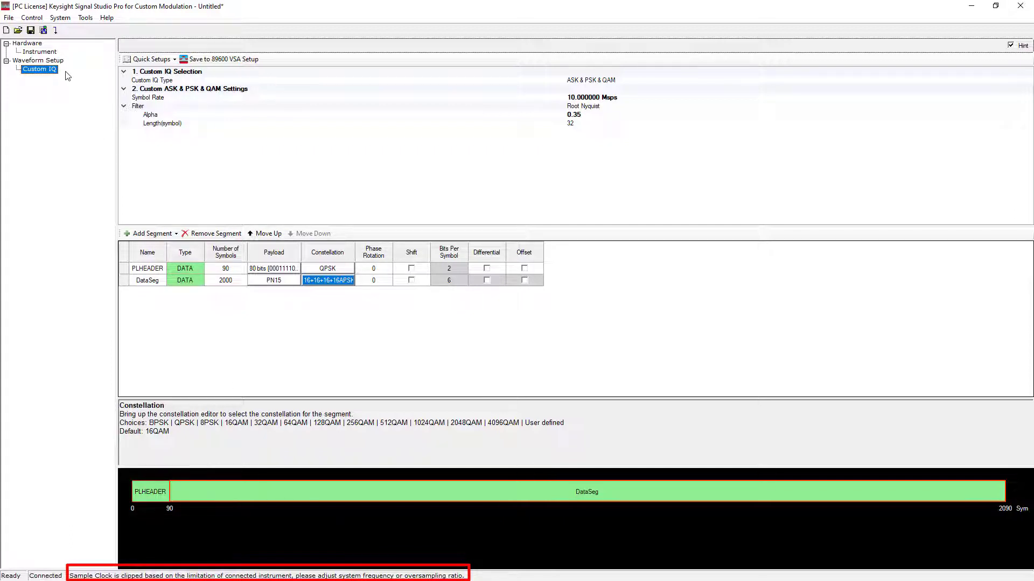
Change the oversampling ratio from 32 to 4, then generate and play the waveform
click(47, 61)
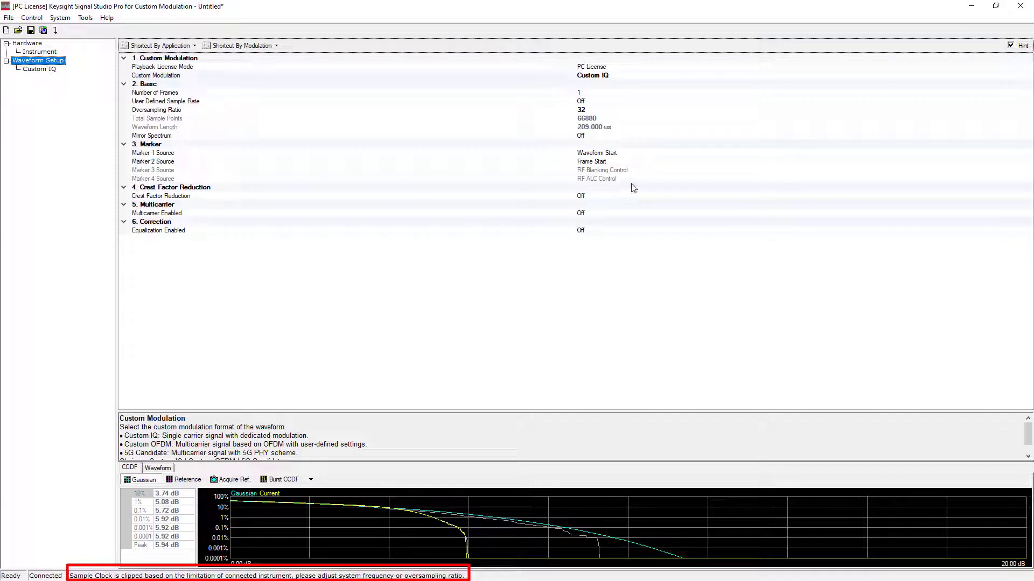
click(589, 109)
drag(590, 110, 577, 110)
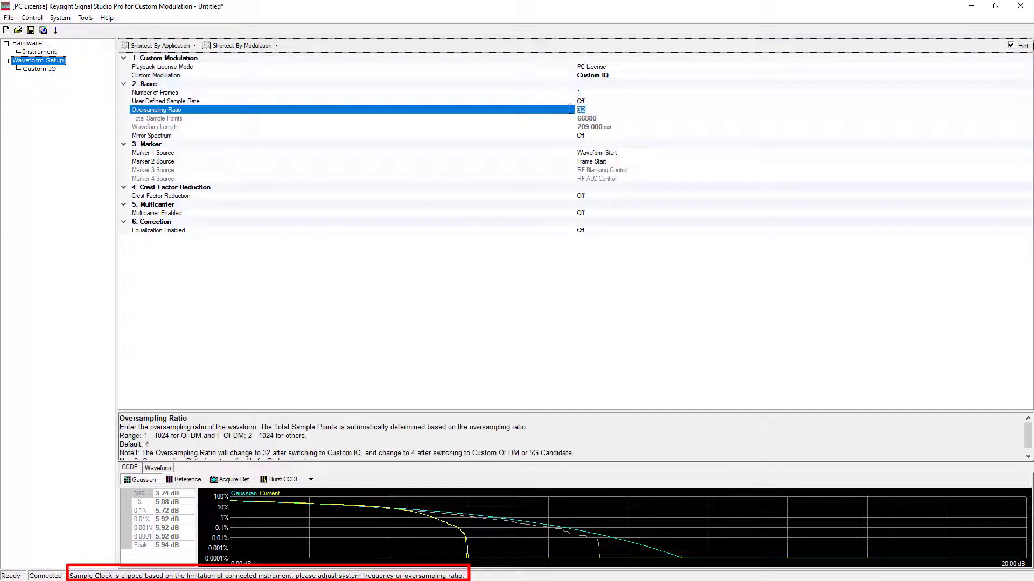
text(4)
key(Return)
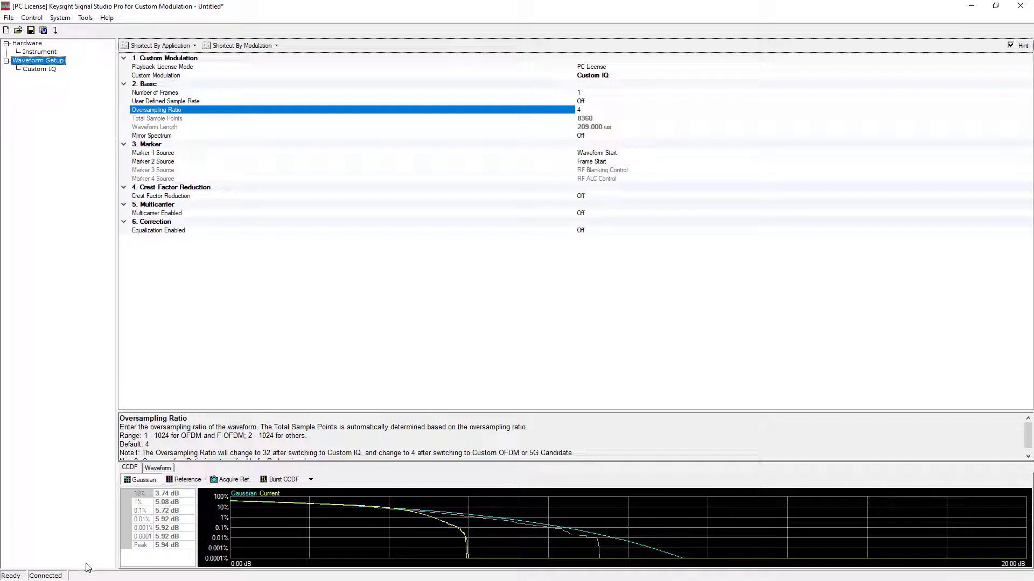
click(56, 31)
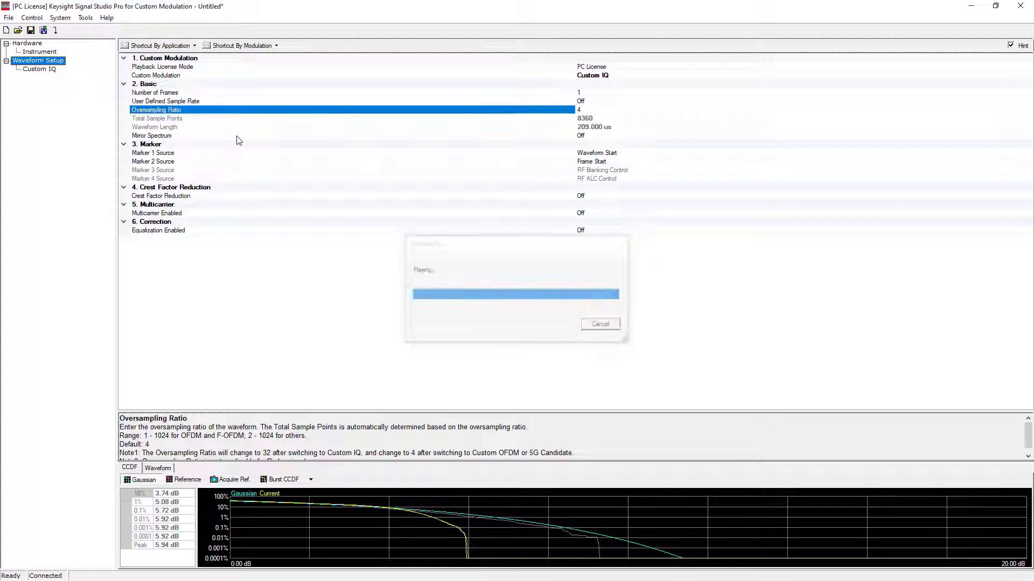
Save the current Signal Studio setup as the file DVB_S2X_64APSK
click(29, 30)
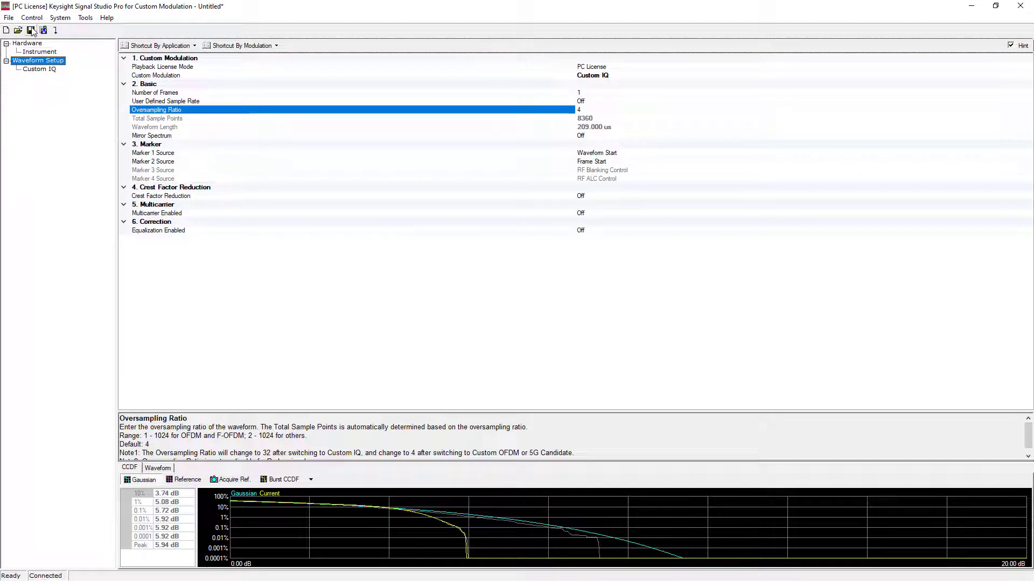
text(DV)
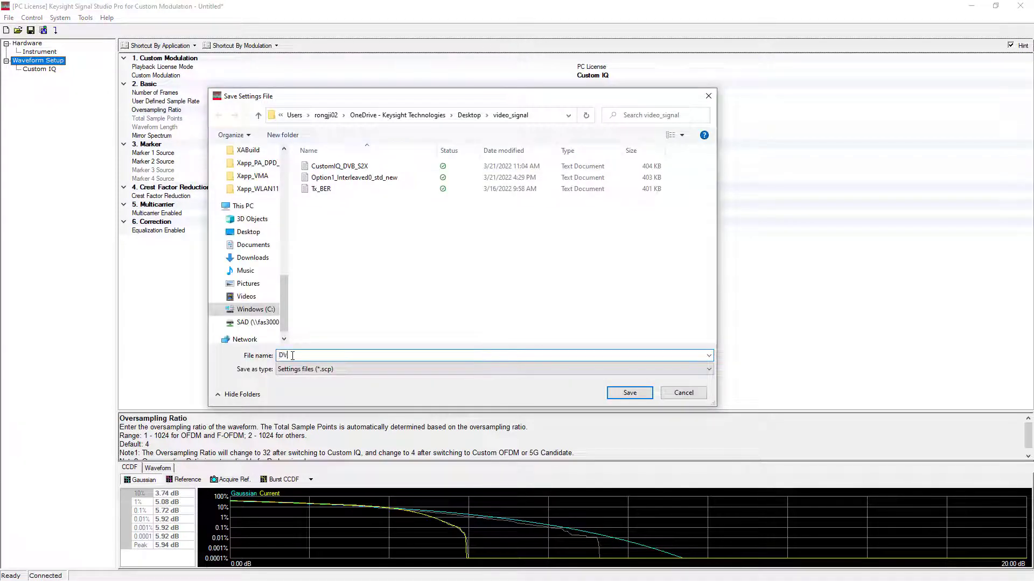
text(B_S2)
text(X_)
text(64APS)
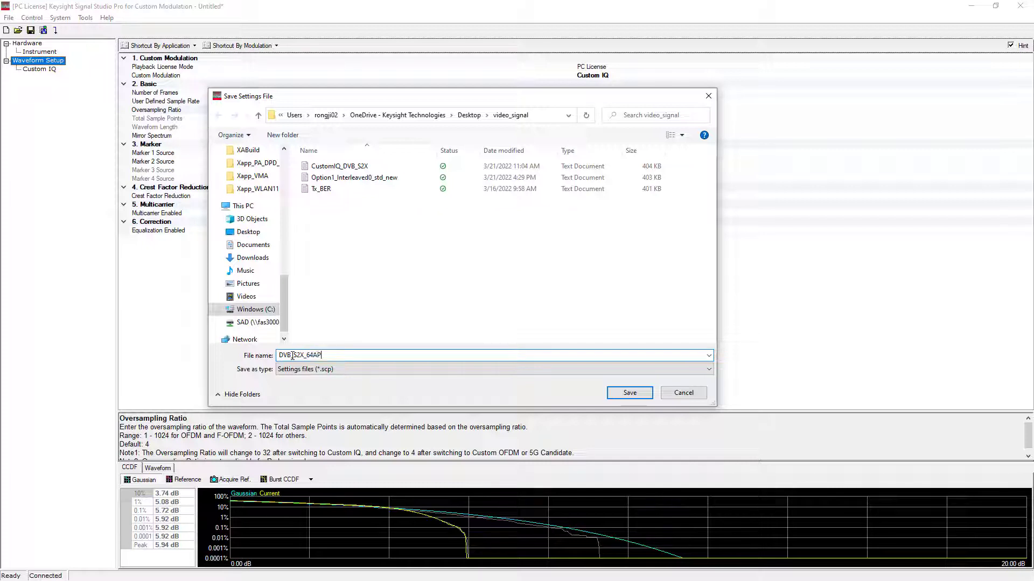
text(K)
click(629, 393)
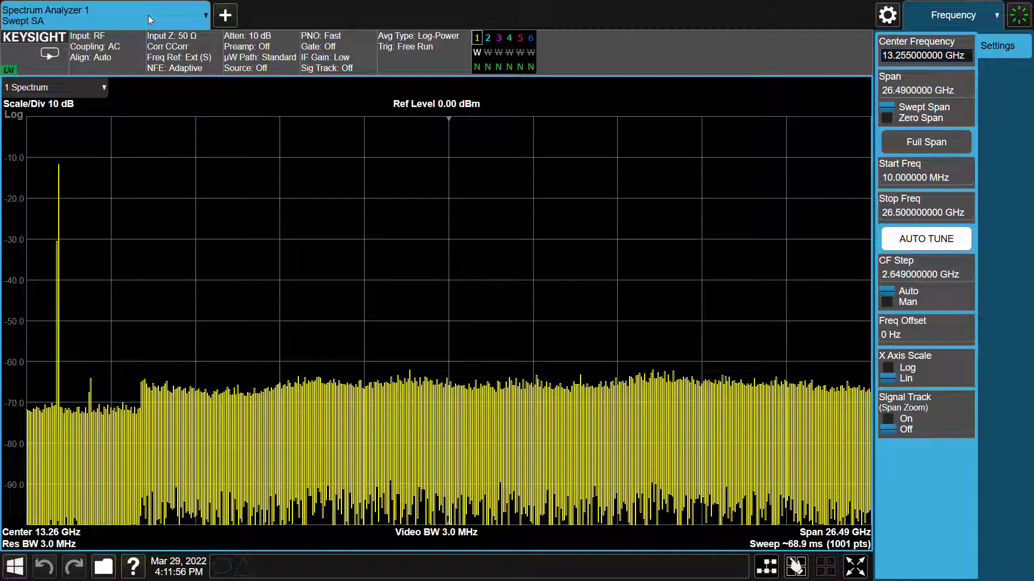
Select Vector Modulation Analyzer mode with the Digital Demod measurement
click(148, 16)
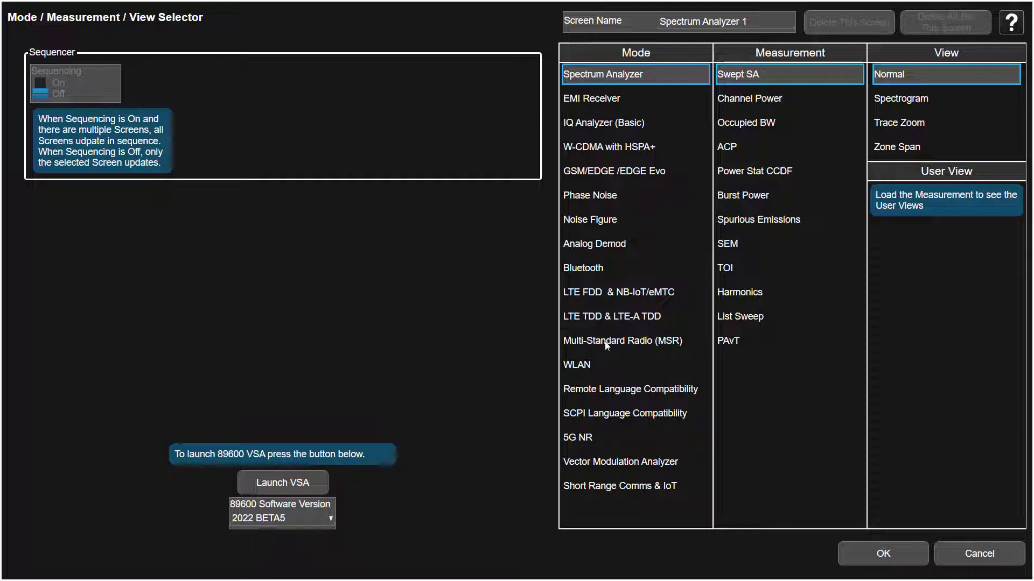
click(606, 468)
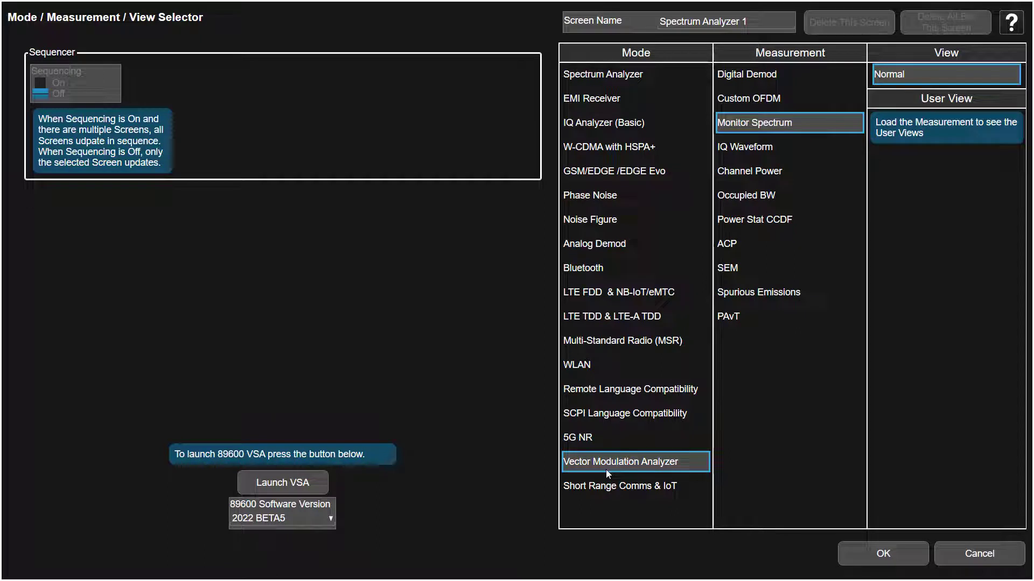
click(766, 74)
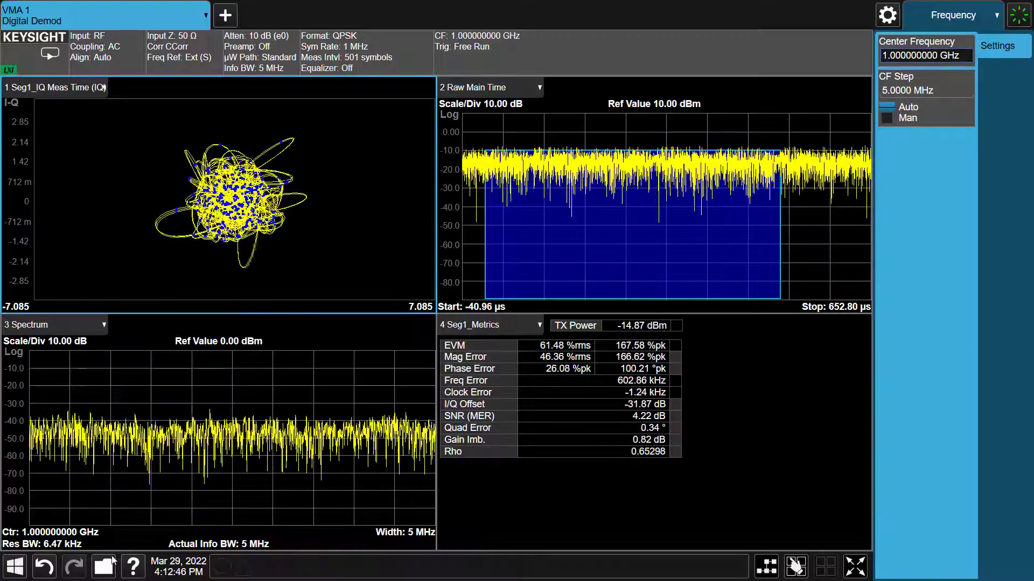
Set up a Demod Info recall of Carrier Setting from the File menu
click(104, 566)
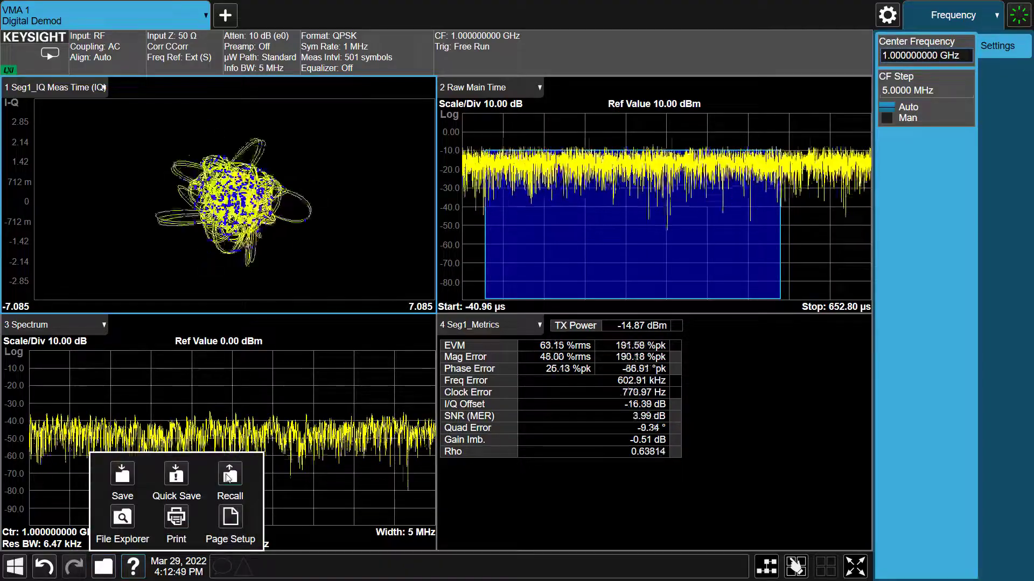
click(229, 476)
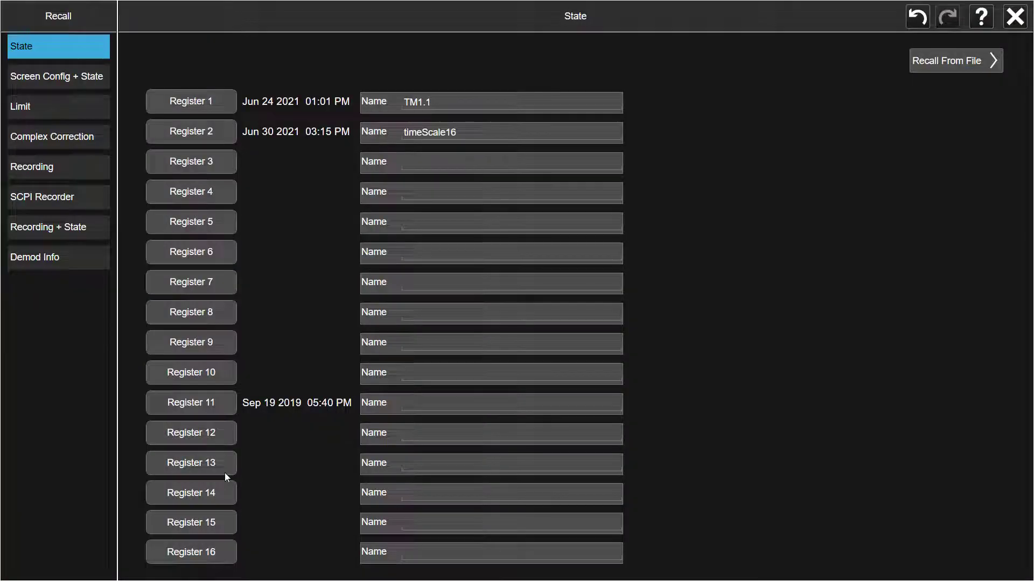
click(87, 257)
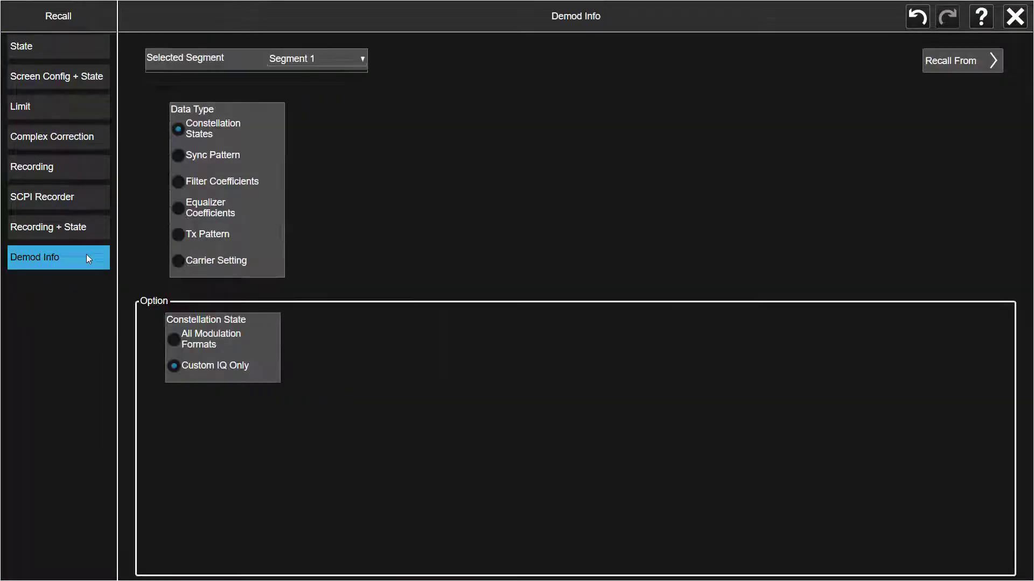
click(202, 265)
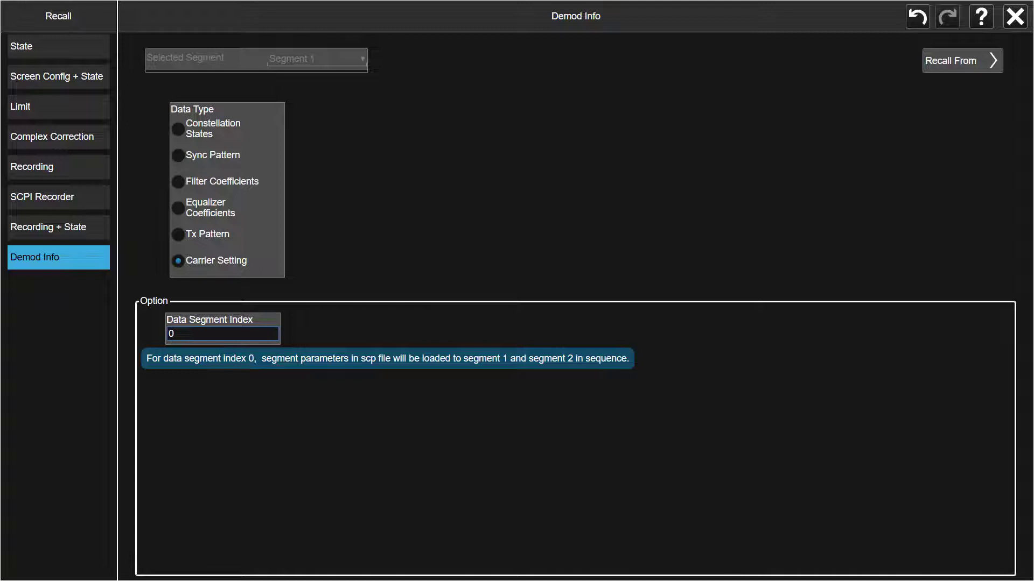
Set Data Segment Index to 0 and recall carrier settings from DVB_S2X_64APSK.scp
click(200, 340)
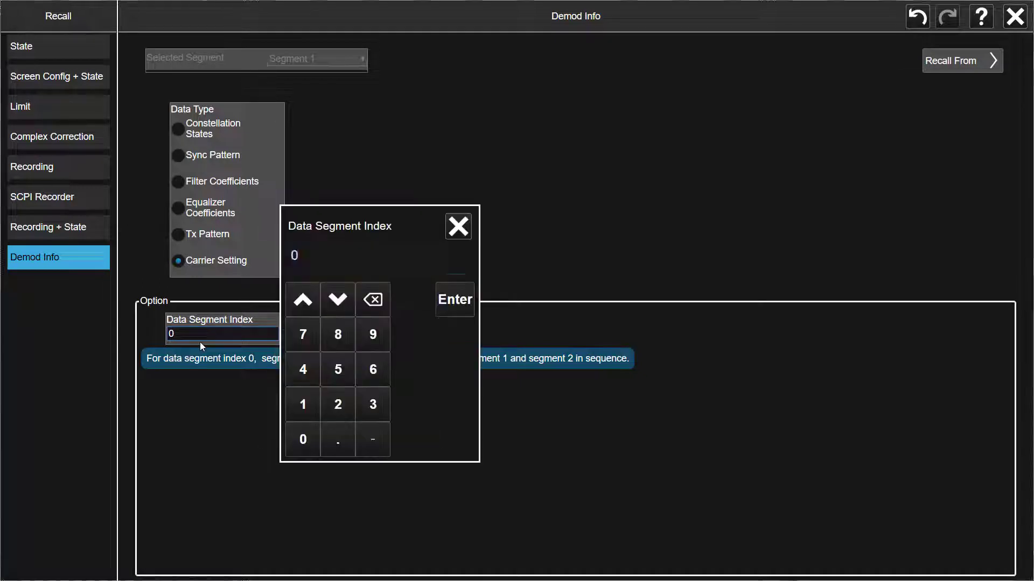
click(299, 406)
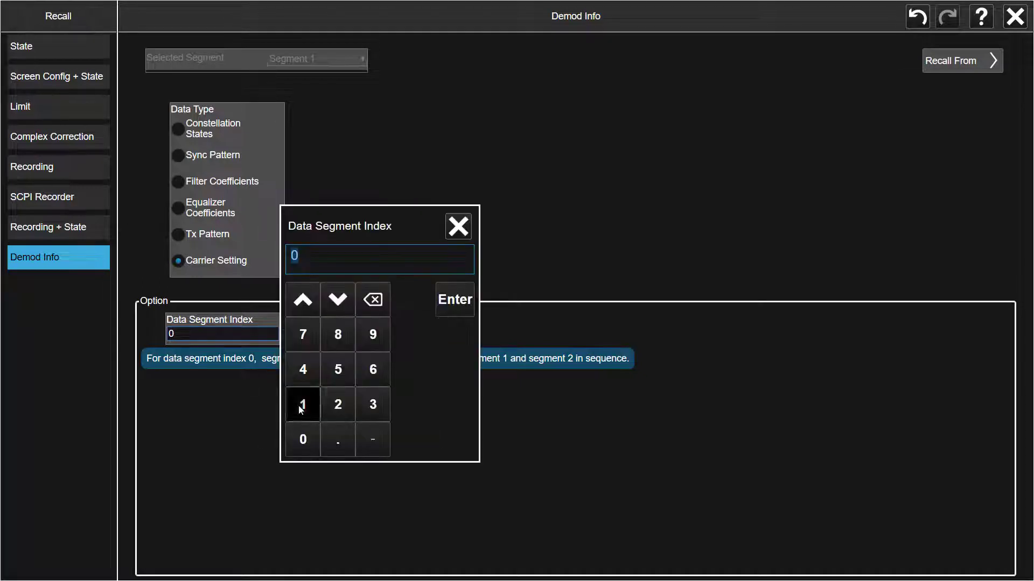
click(445, 303)
click(358, 59)
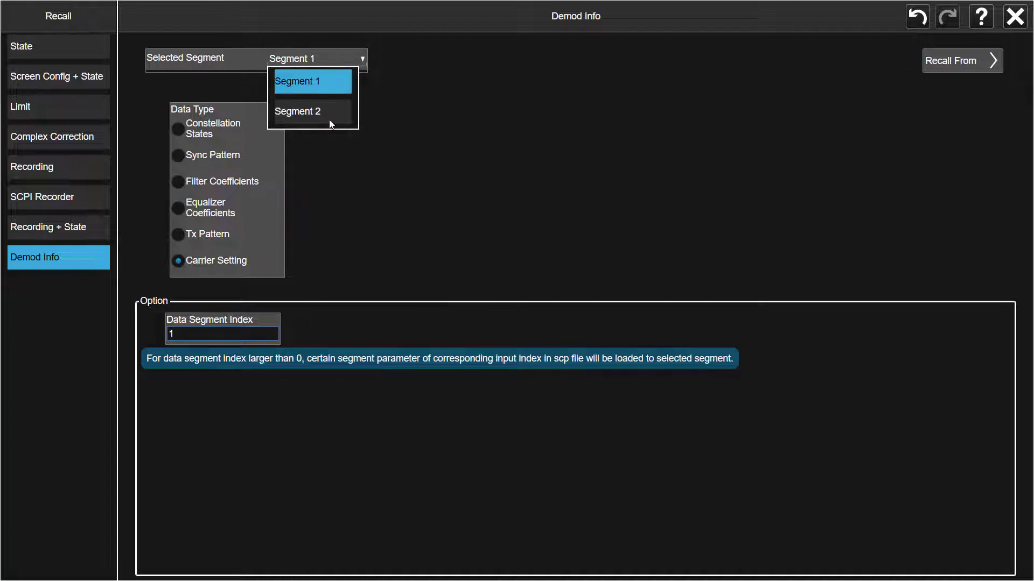
click(351, 154)
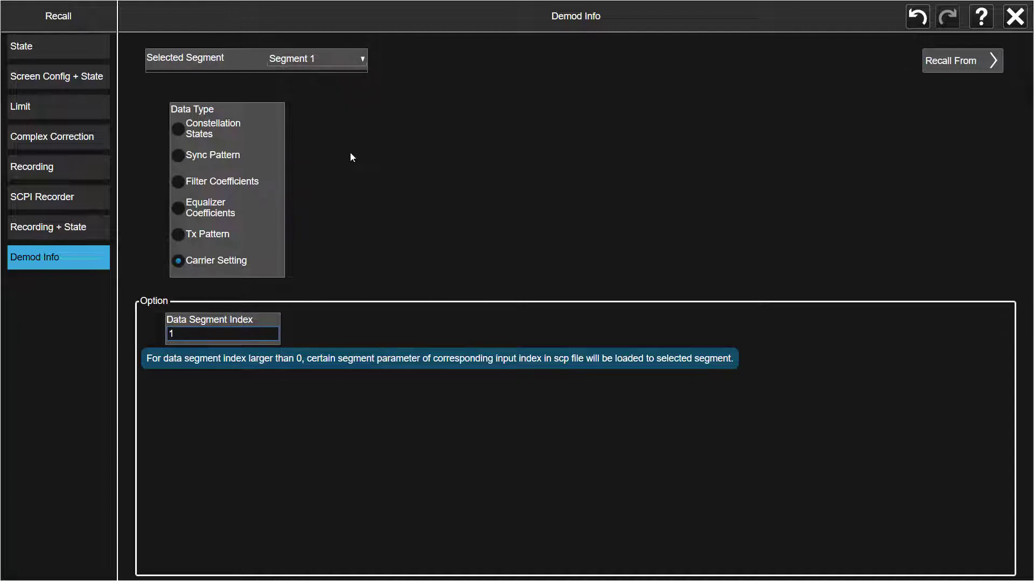
click(206, 339)
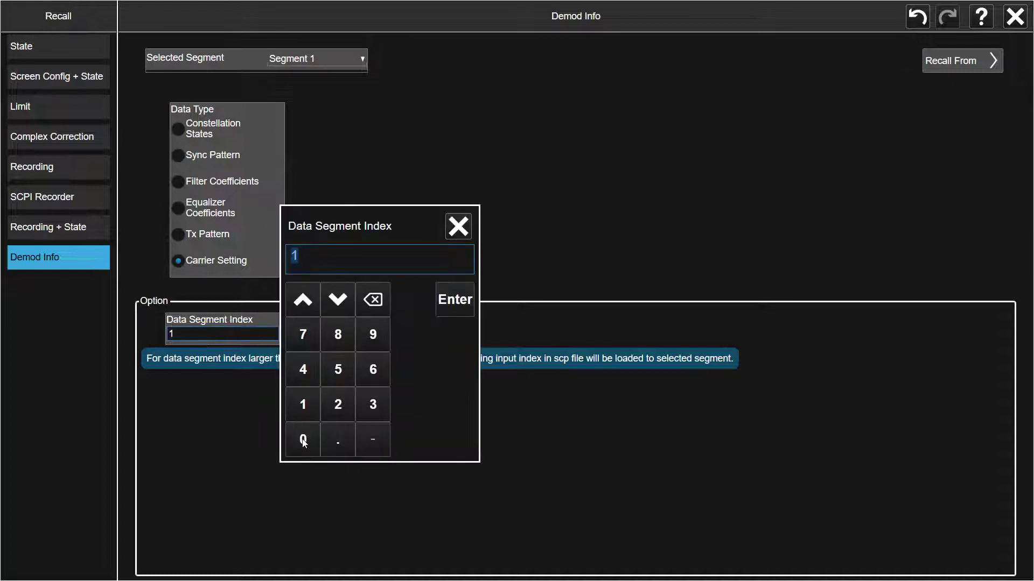
click(302, 439)
click(452, 300)
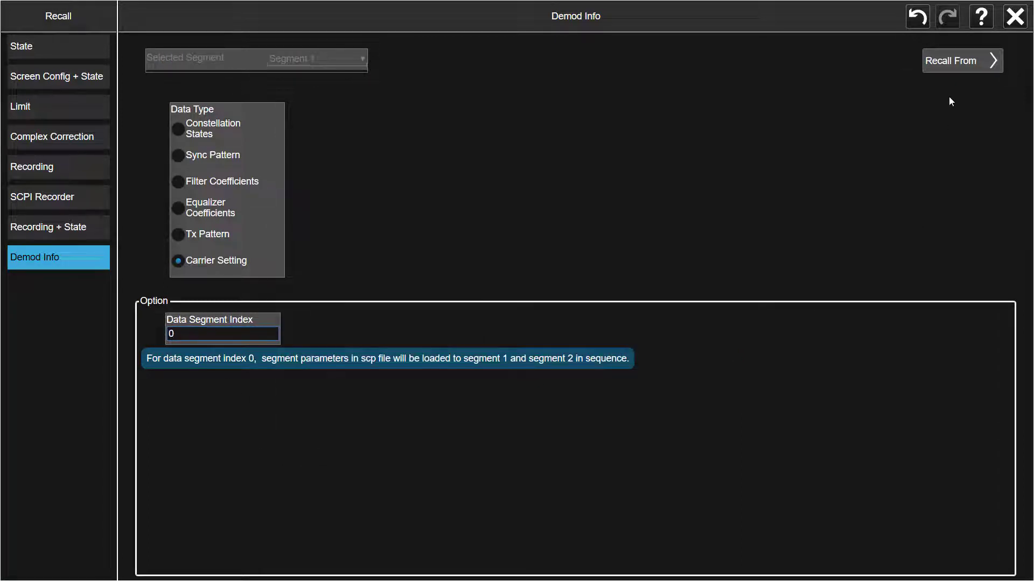
click(953, 64)
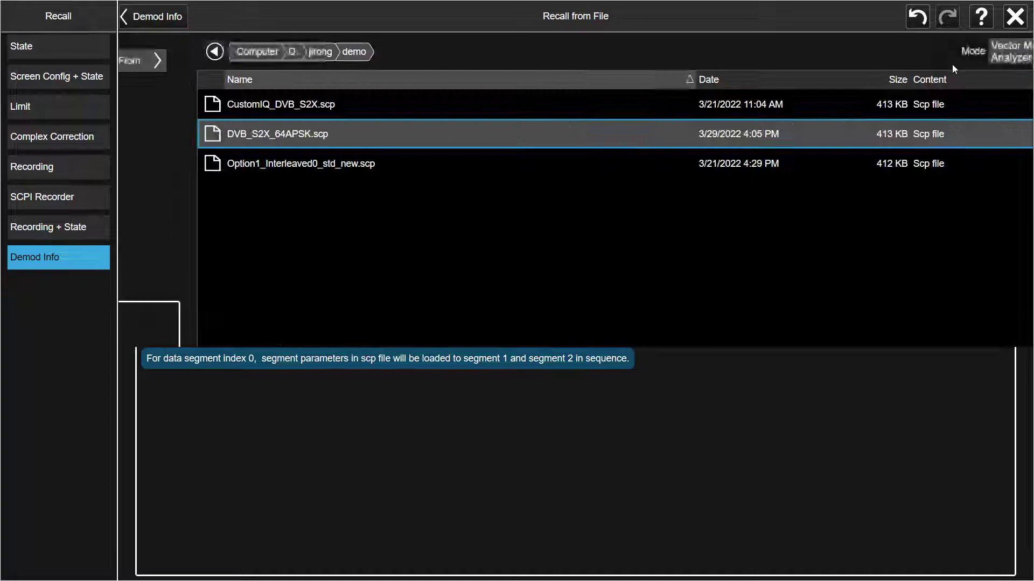
click(984, 569)
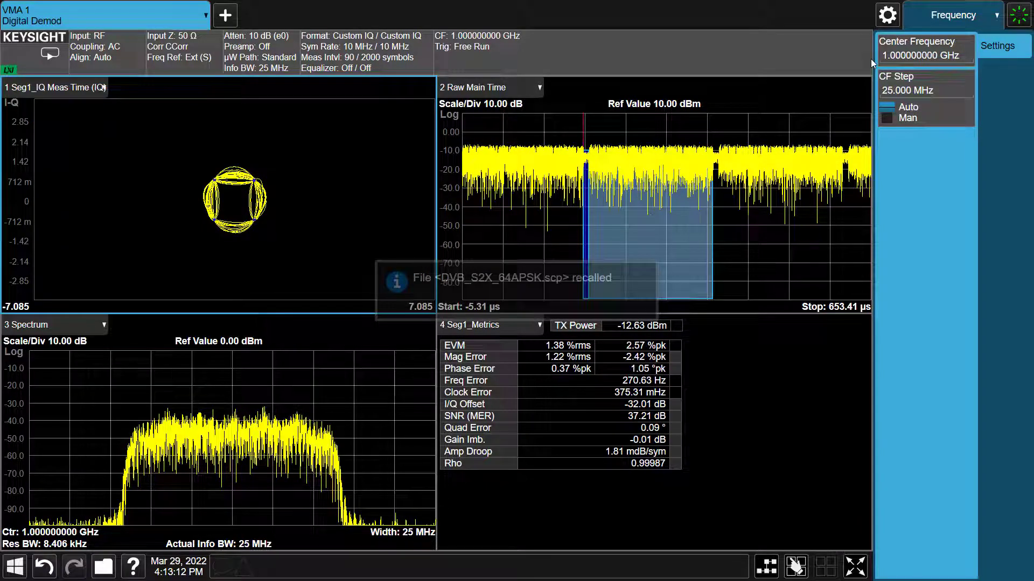
Switch the Display View layout to Dual Segment
click(980, 24)
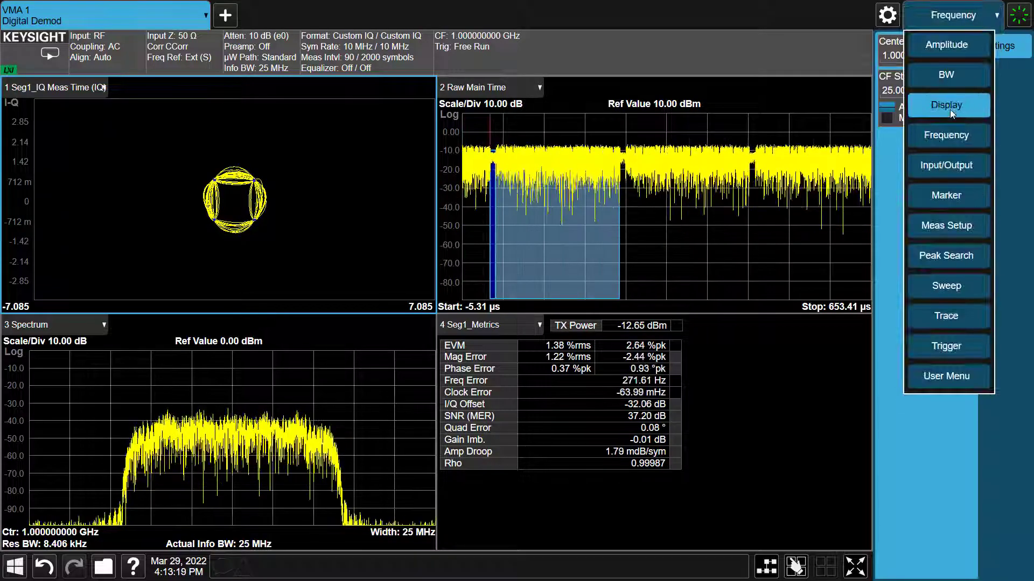
click(950, 108)
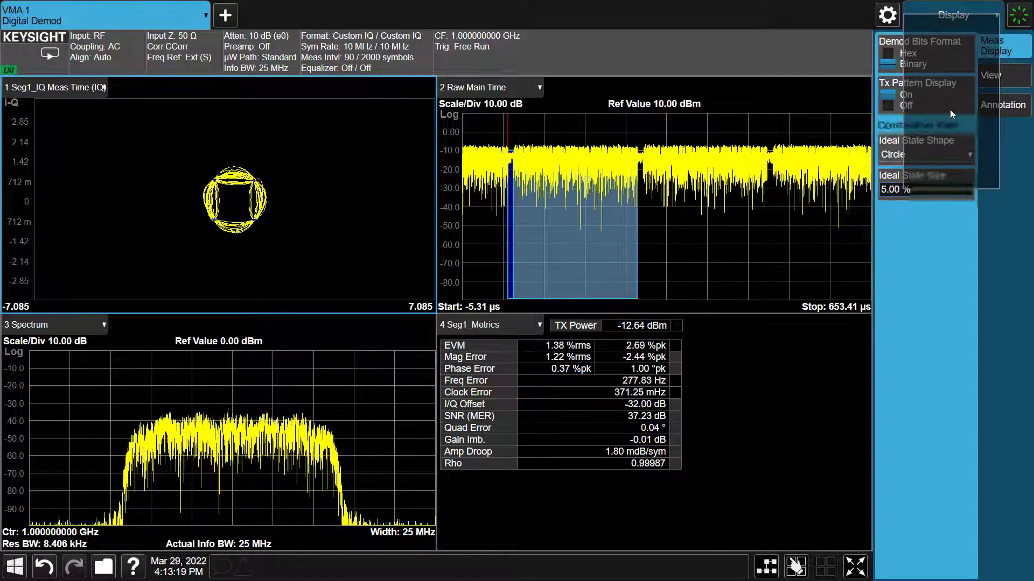
click(1003, 81)
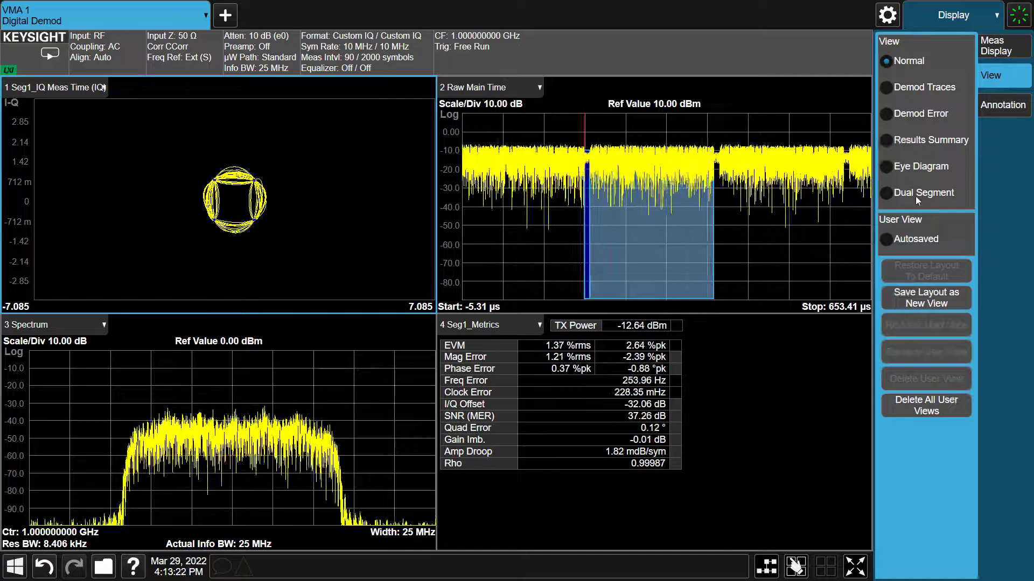
click(915, 196)
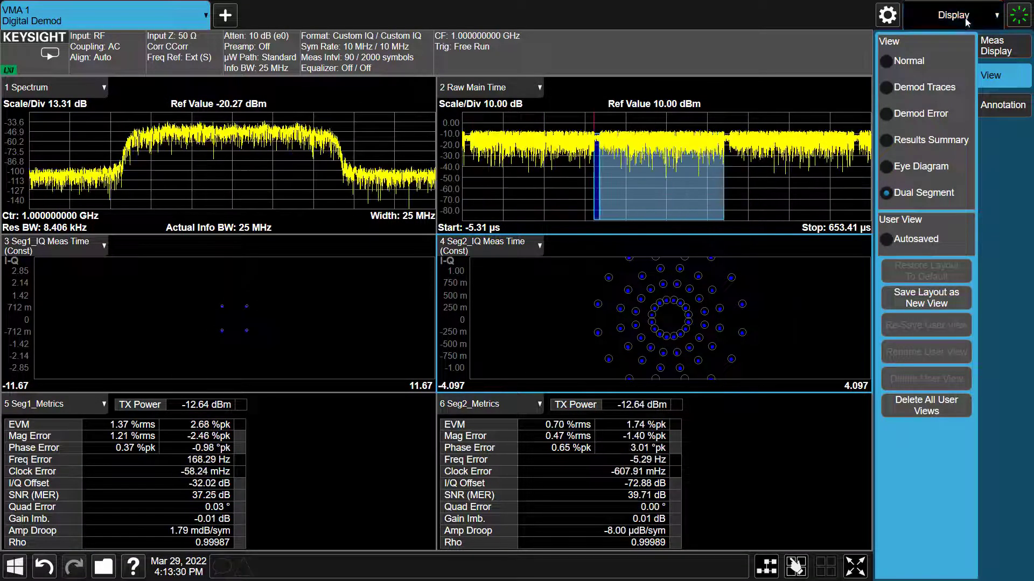
click(966, 16)
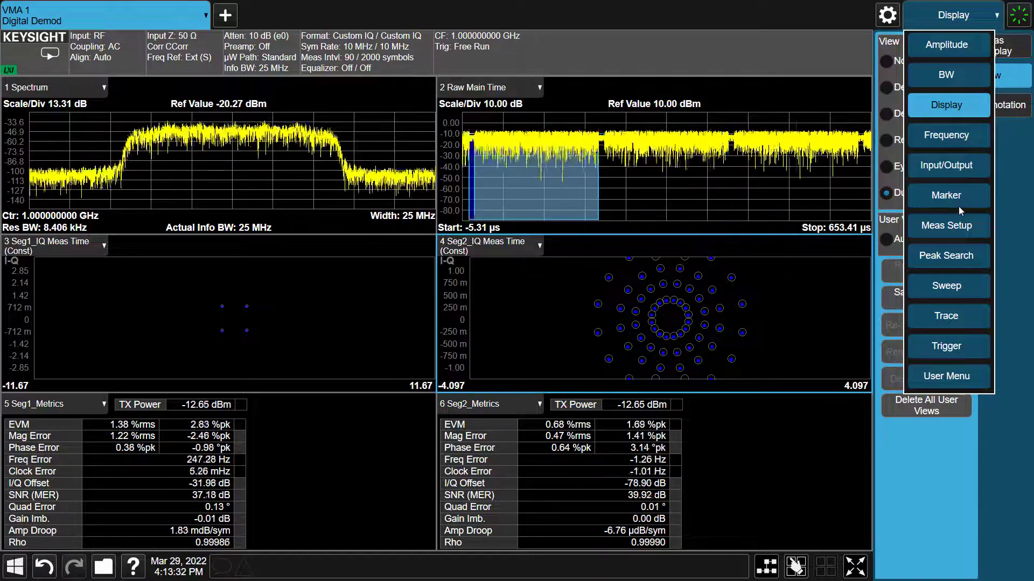
Auto-scale the Segment 2 constellation amplitude and show the Meas Setup frame settings
click(958, 47)
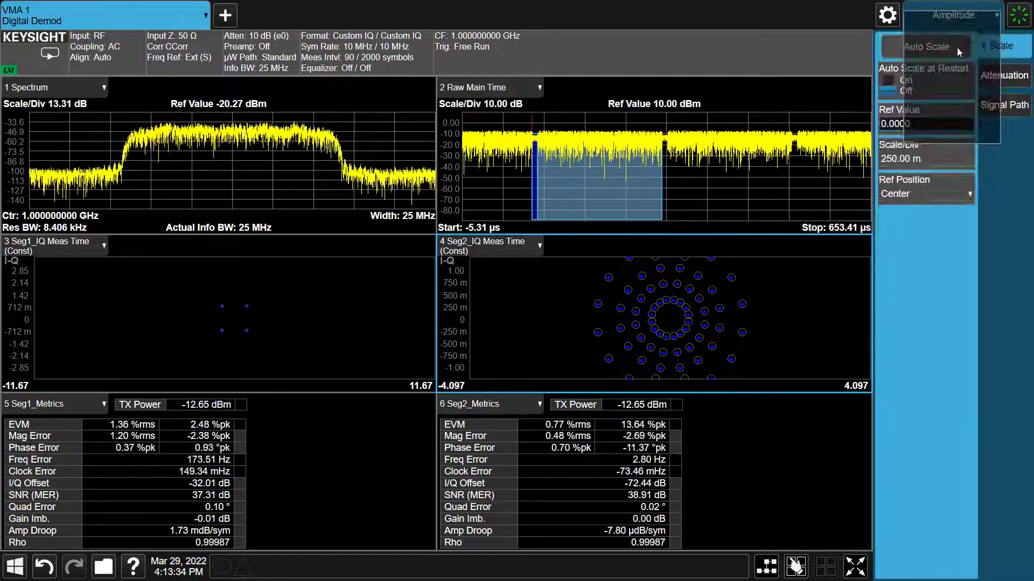
click(948, 46)
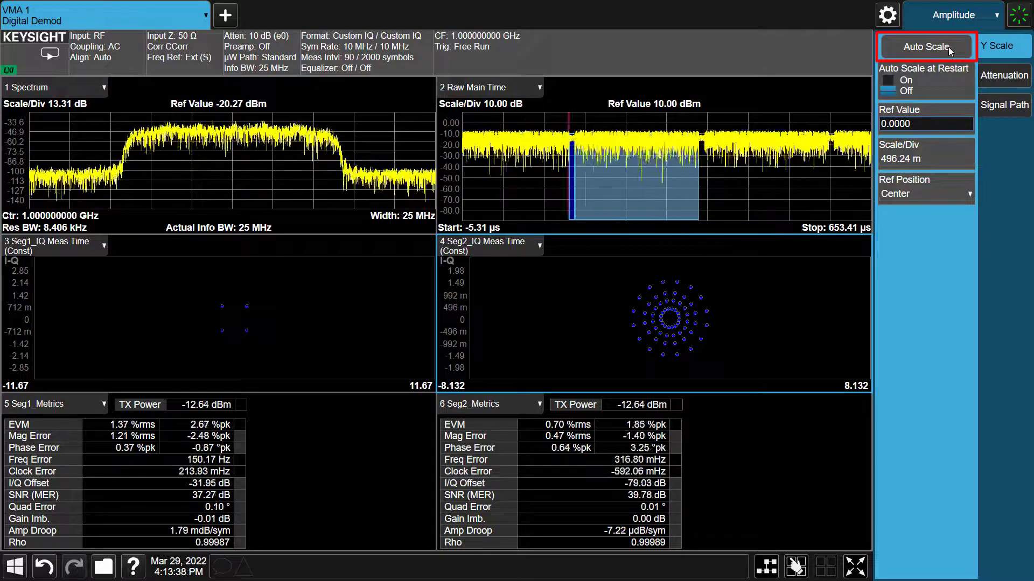
click(965, 16)
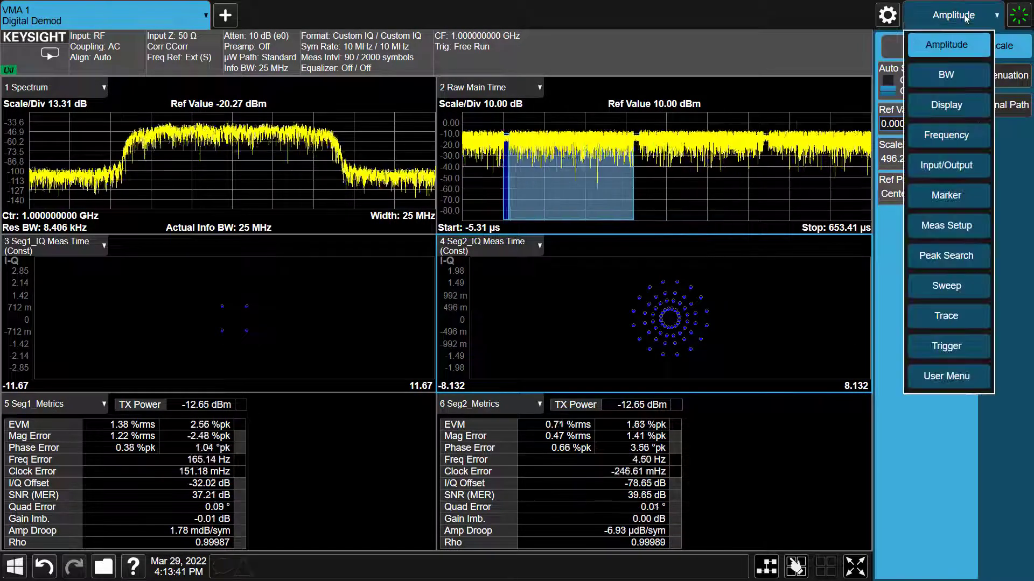
click(956, 227)
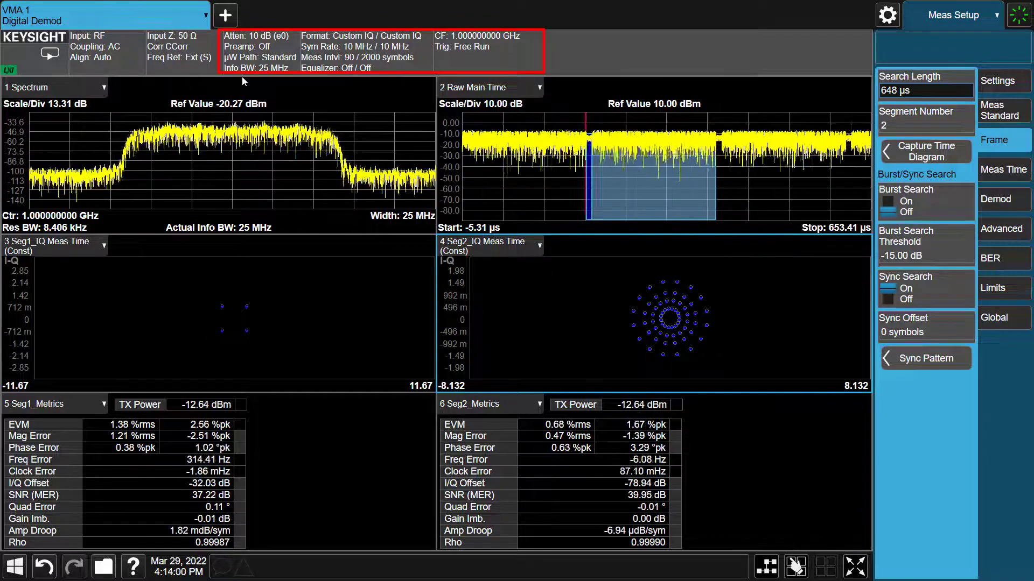
Show the Demod settings and review Segment 1's custom constellation table
click(1003, 206)
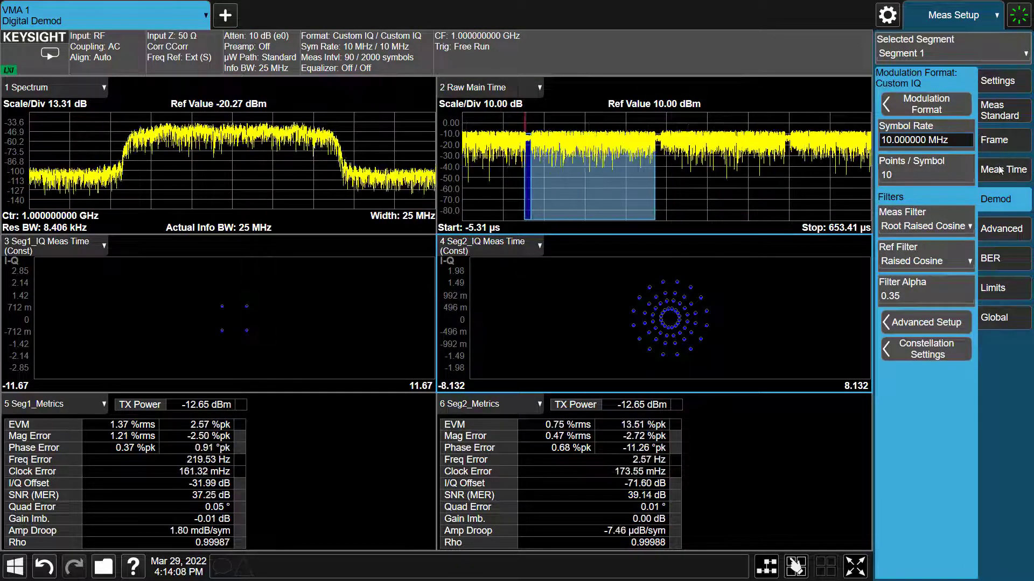
click(900, 349)
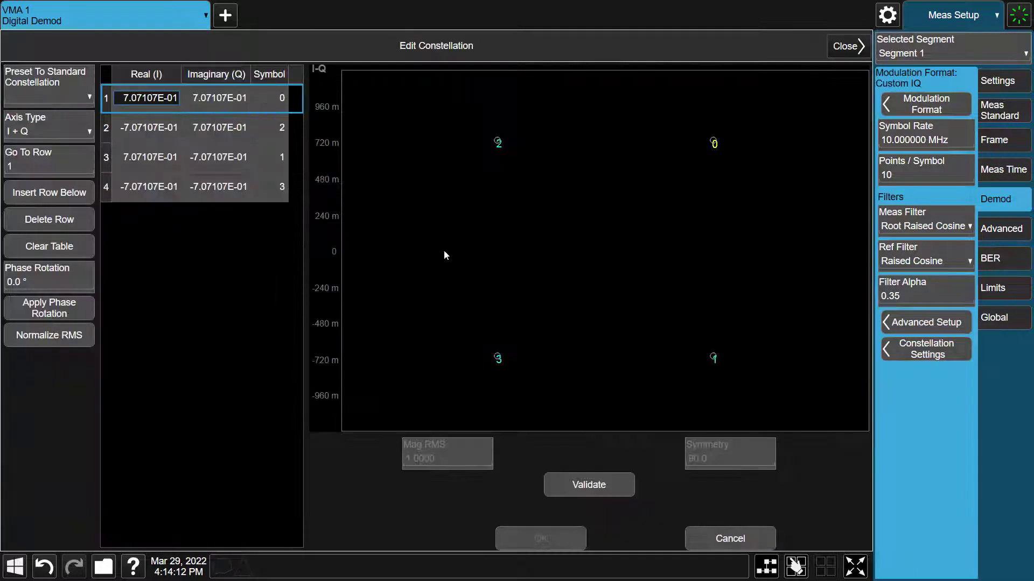
click(840, 45)
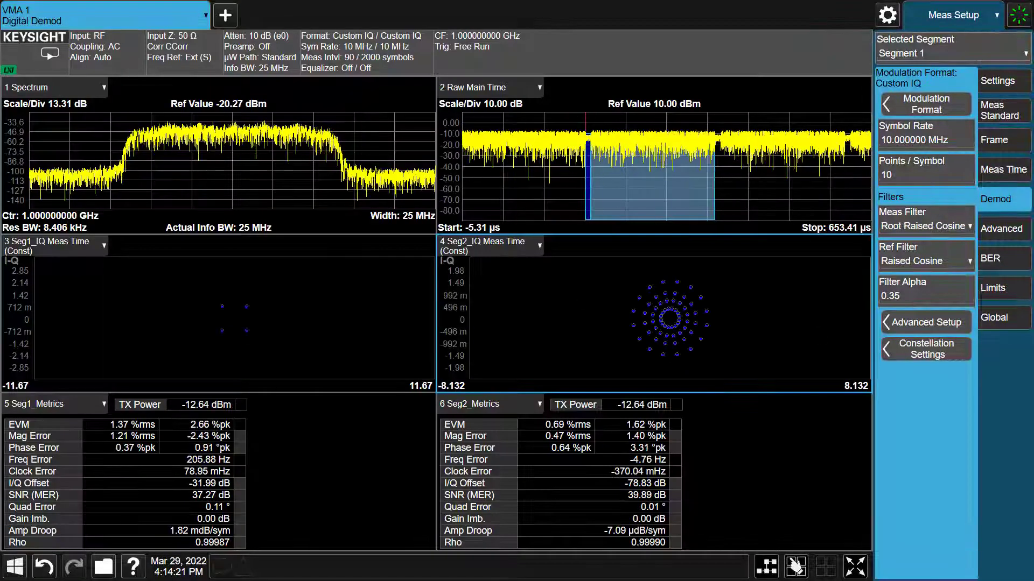
Select Segment 2 and review its custom constellation table
click(942, 53)
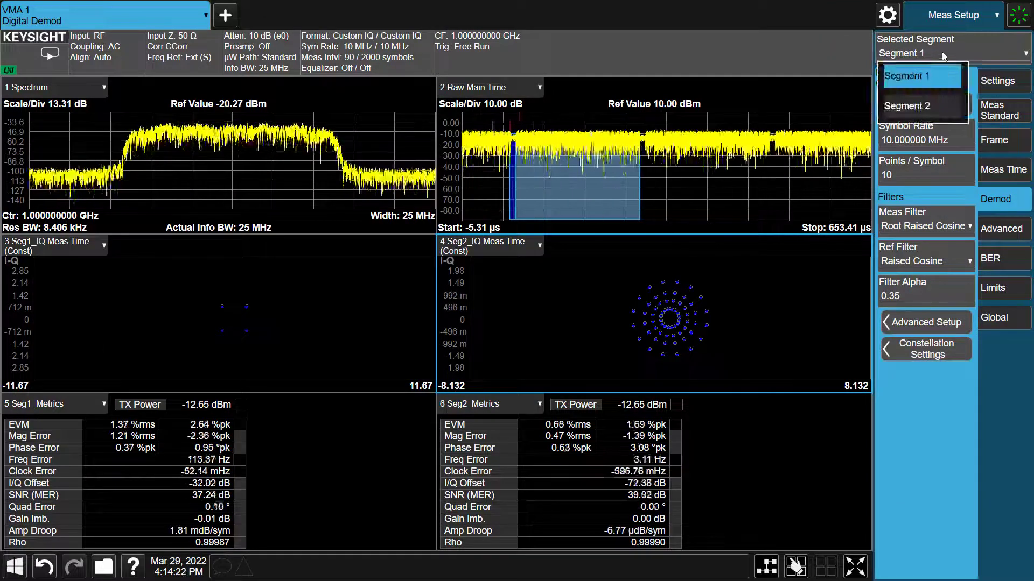
click(929, 104)
click(910, 349)
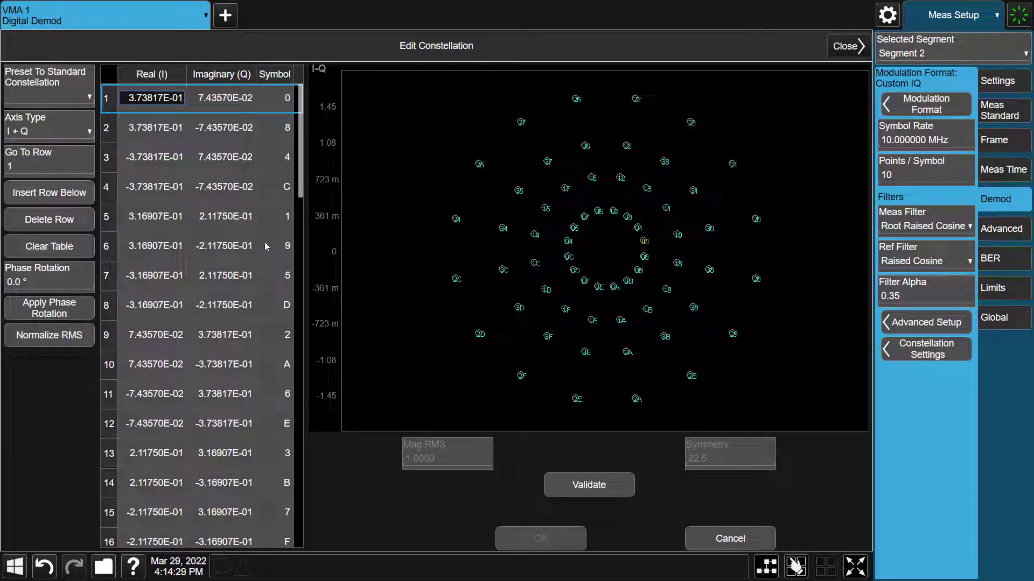
scroll(230, 325, down, 1)
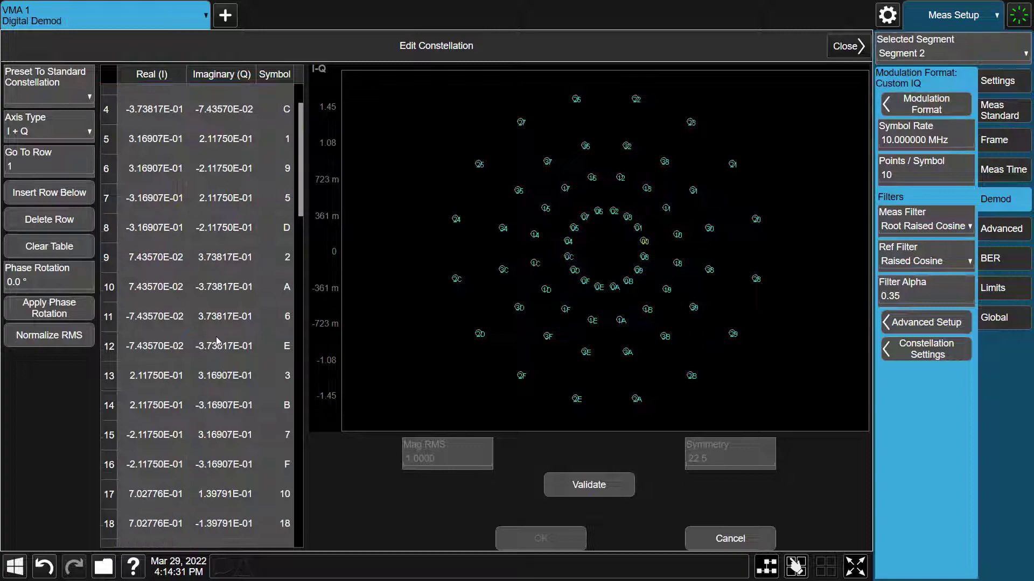
scroll(230, 325, down, 5)
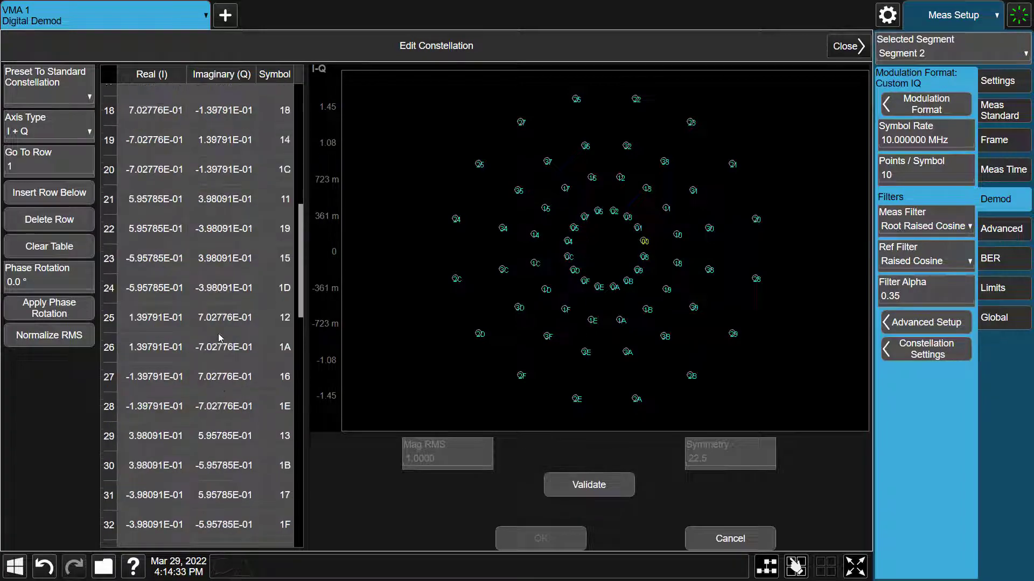
click(855, 45)
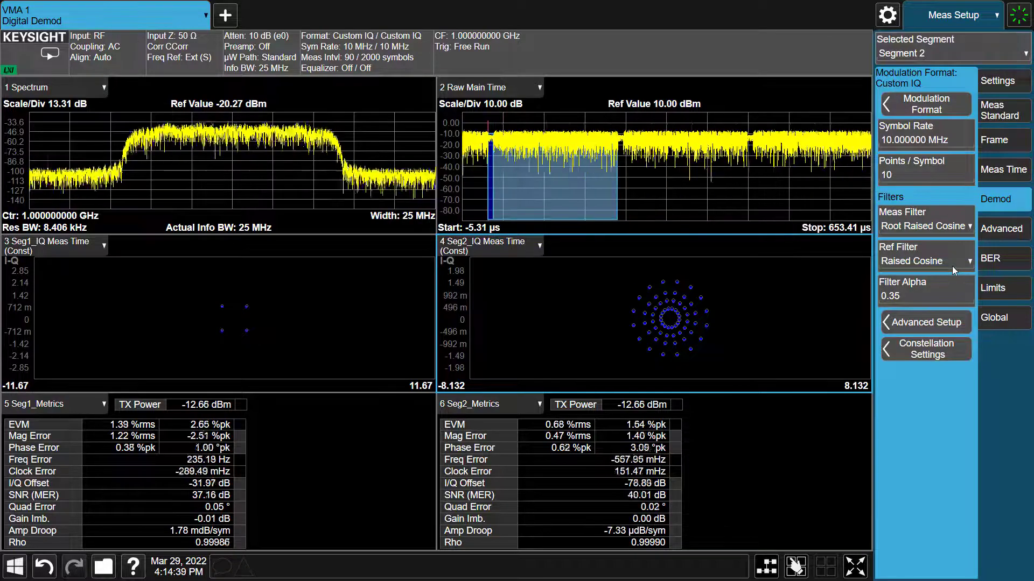
click(394, 324)
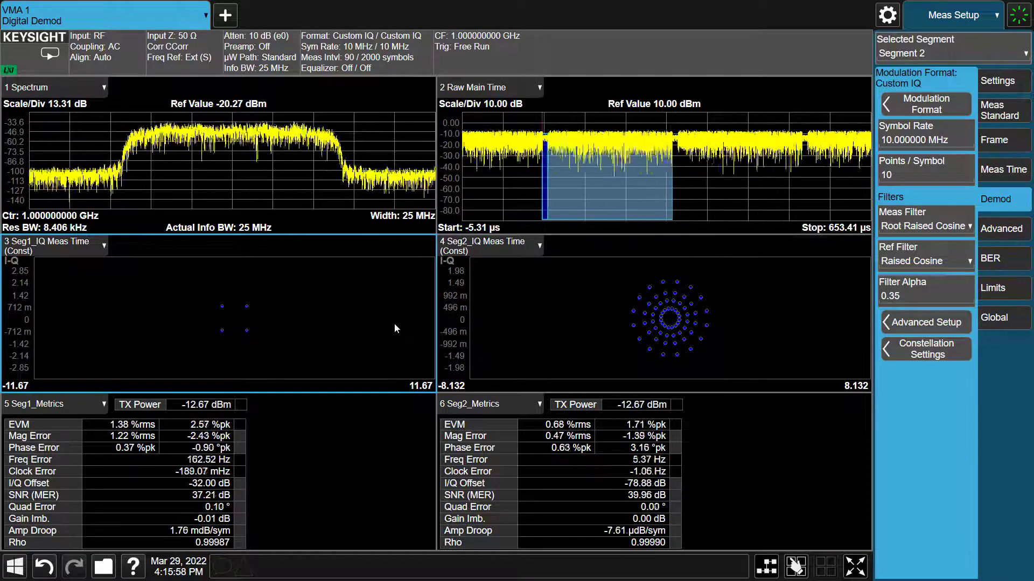
Turn the equalizer on for Segment 2 in Advanced Setup
click(926, 323)
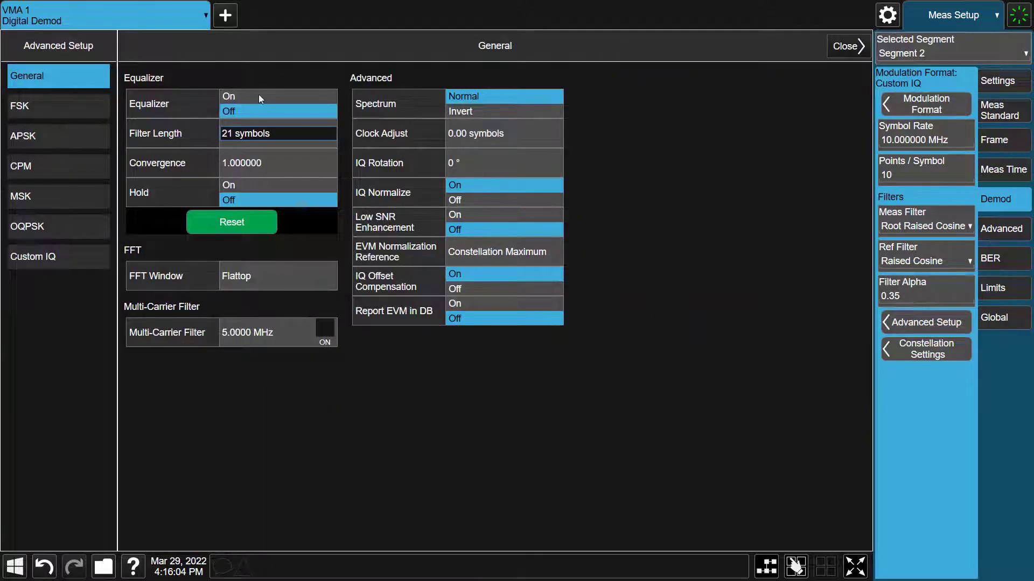
click(251, 99)
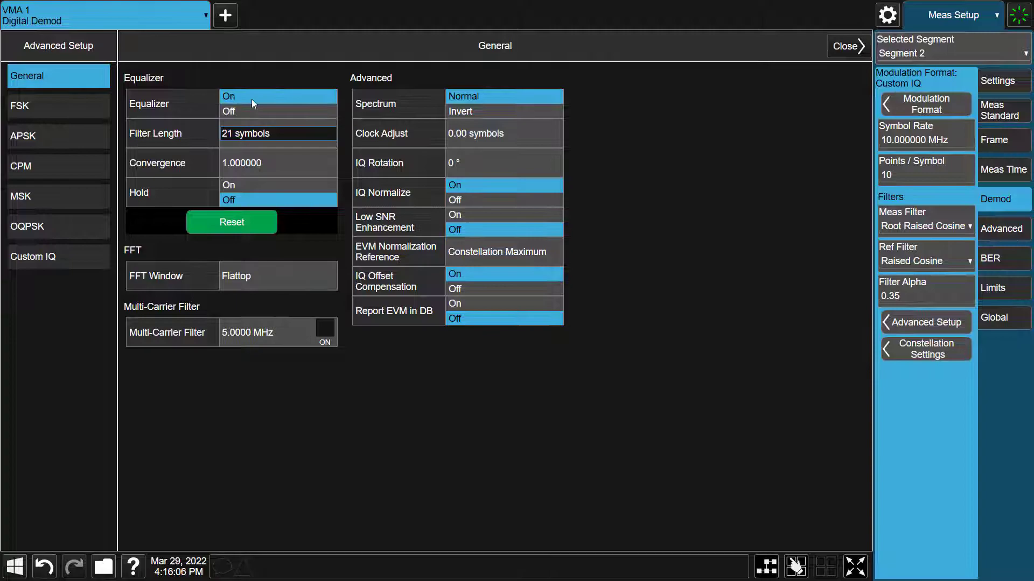
click(846, 47)
Select Segment 1 and turn its equalizer on in Advanced Setup
click(913, 57)
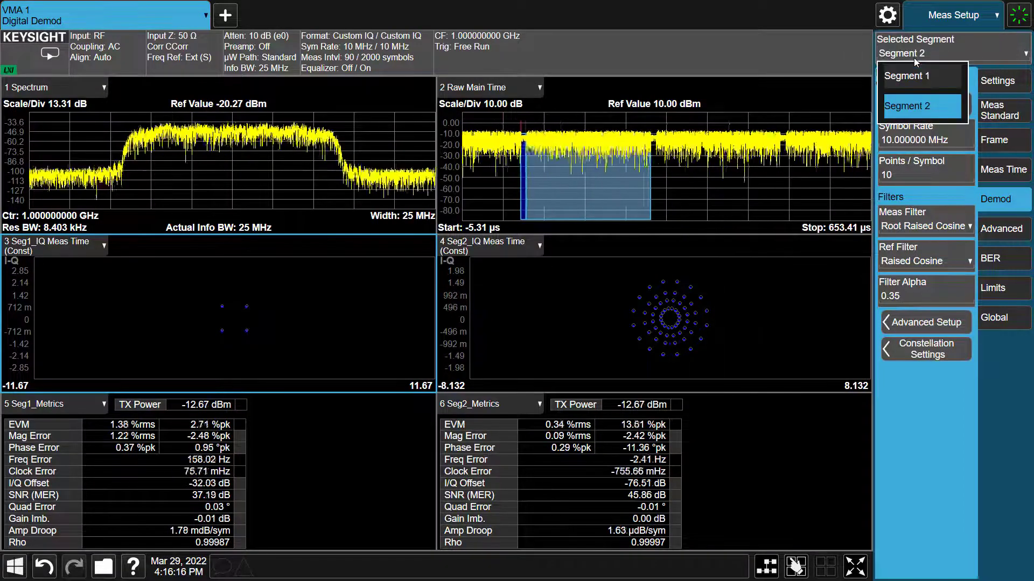
click(907, 76)
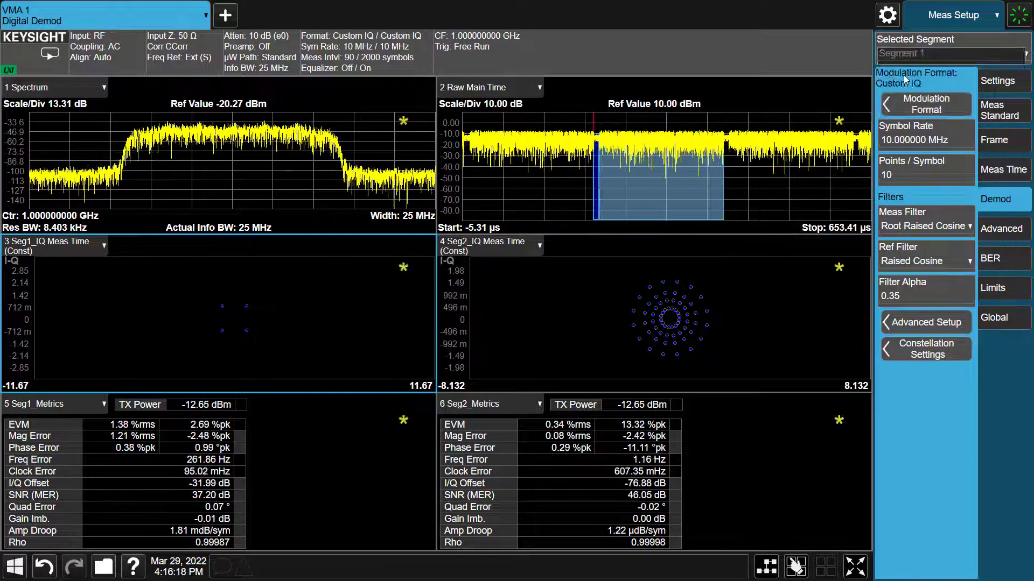
click(926, 322)
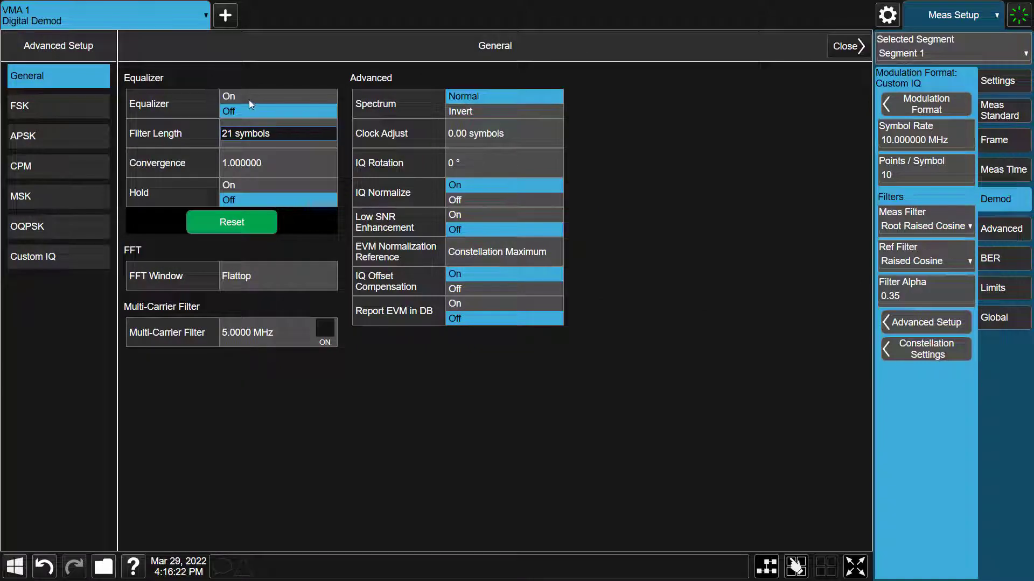
click(249, 99)
click(840, 52)
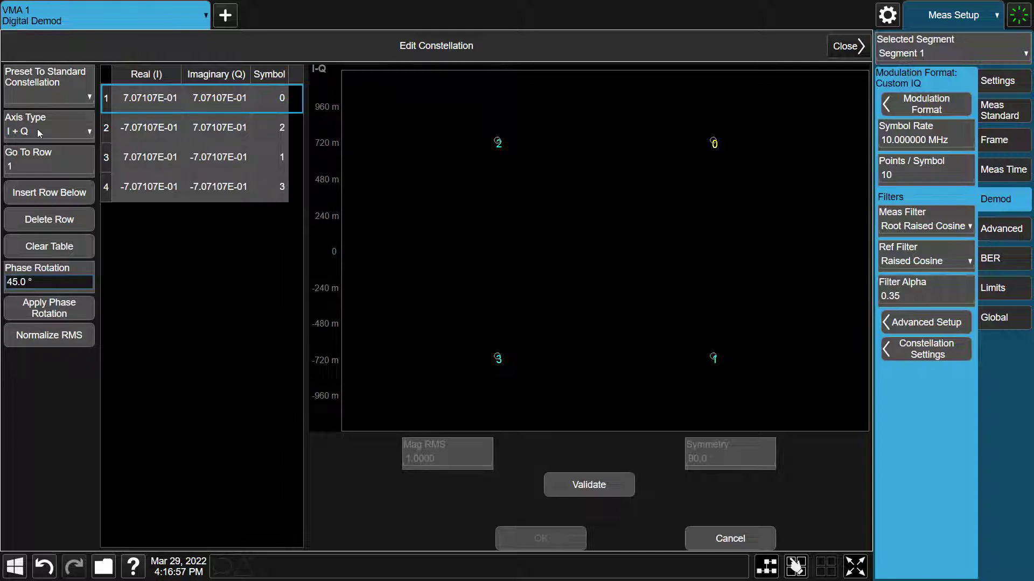
Toggle the constellation axis type, rotate all points by 45°, validate, and accept the custom constellation
click(38, 129)
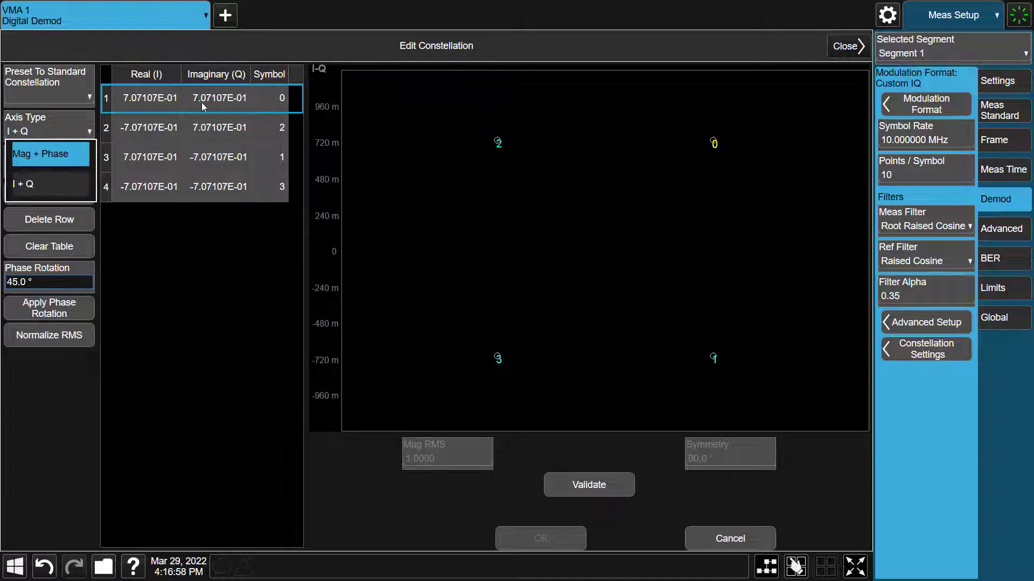
click(59, 132)
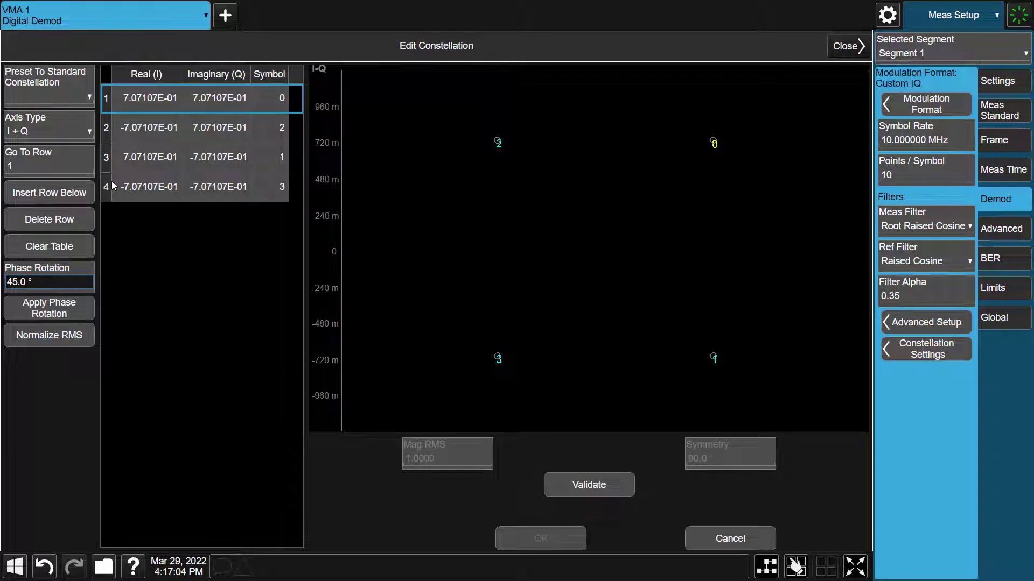
click(22, 282)
text(45)
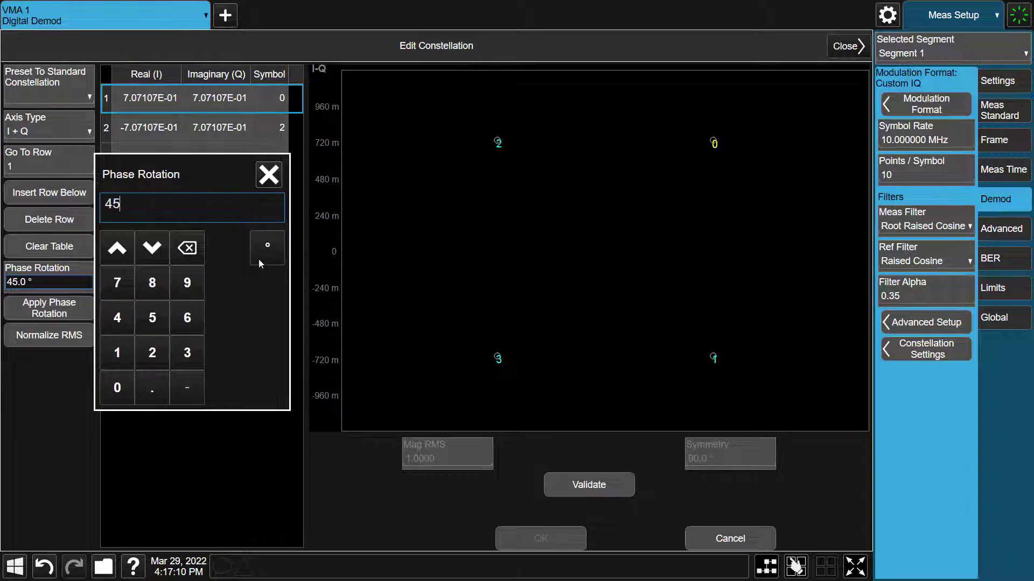
click(265, 250)
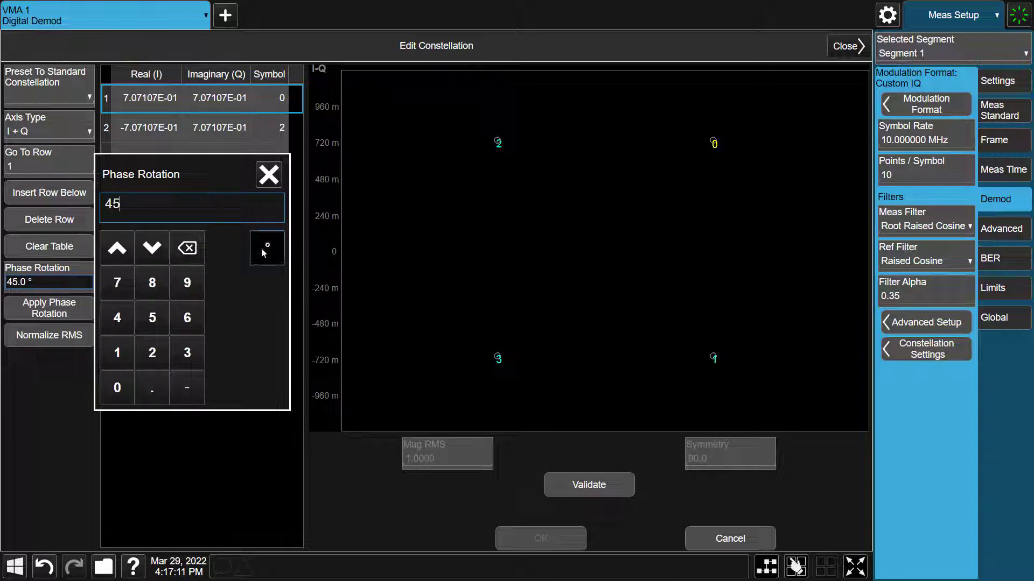
click(50, 316)
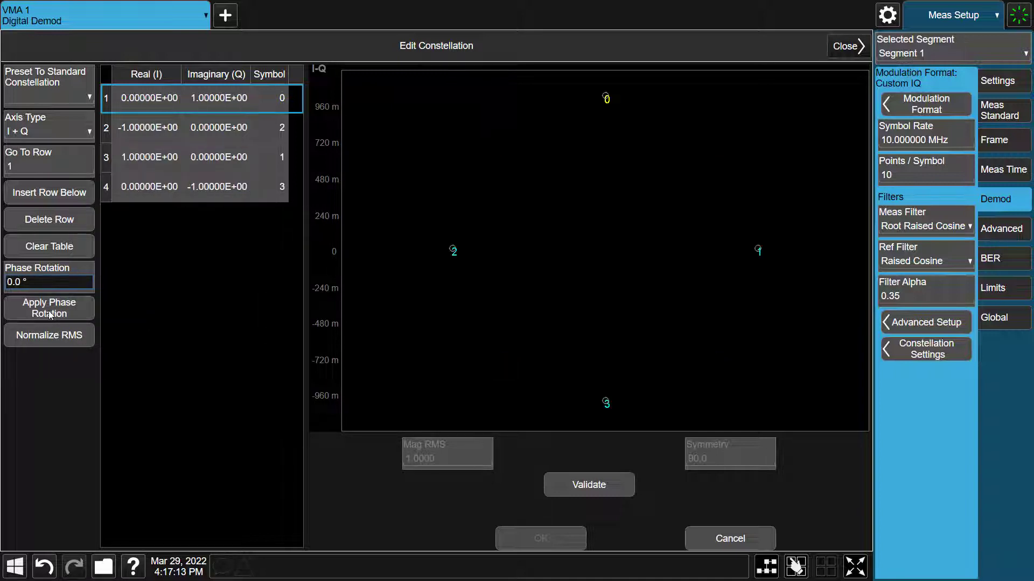
click(596, 485)
click(566, 538)
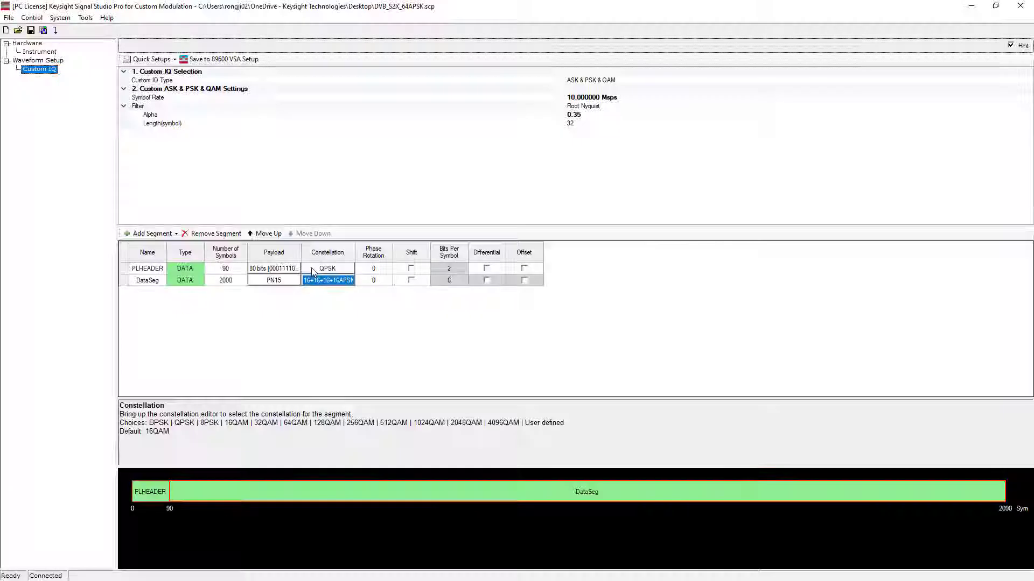
Save the PLHEADER segment's QPSK constellation points to the text file DVB_S2X_Seg1Const
click(313, 270)
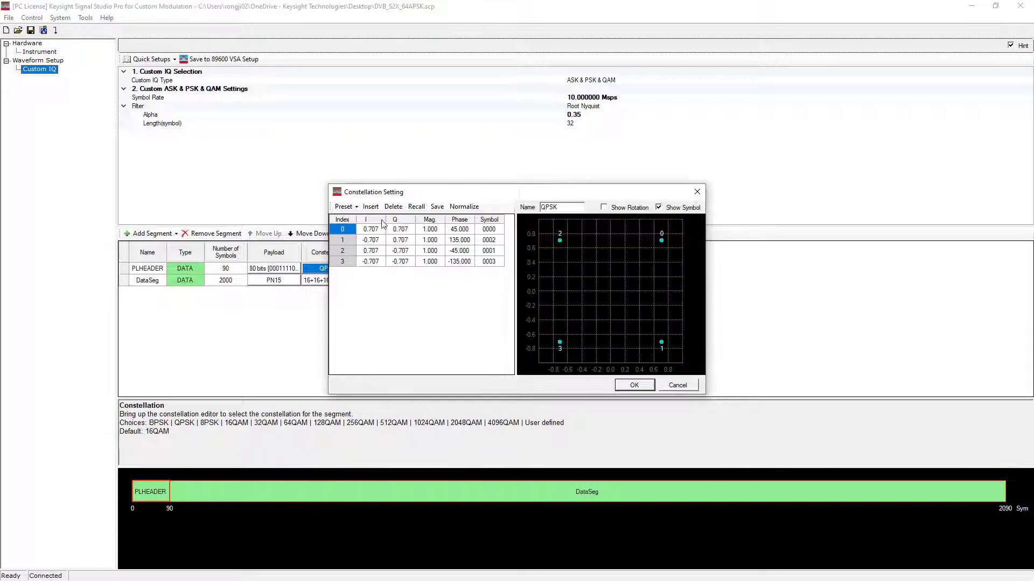
click(437, 207)
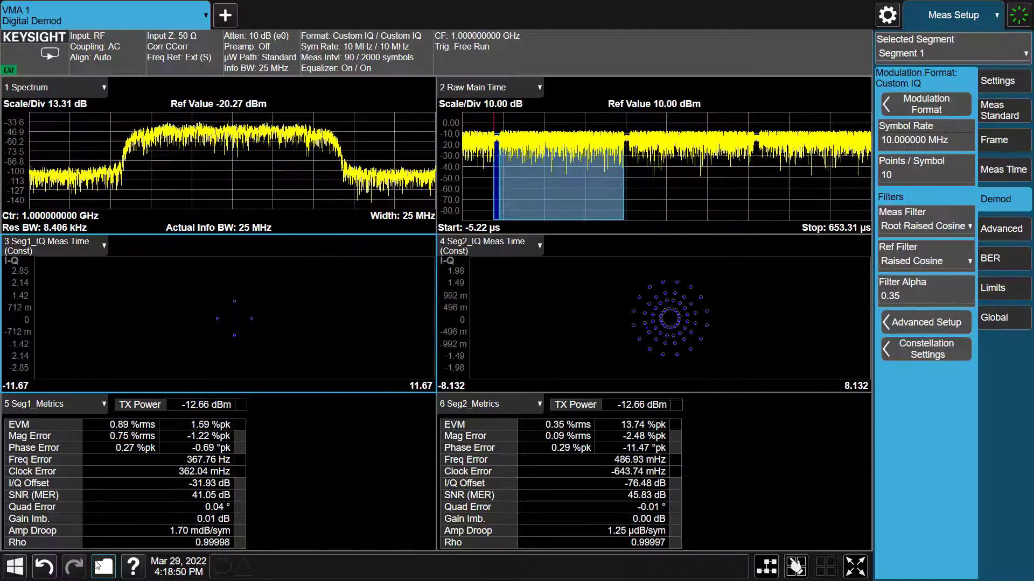
click(103, 566)
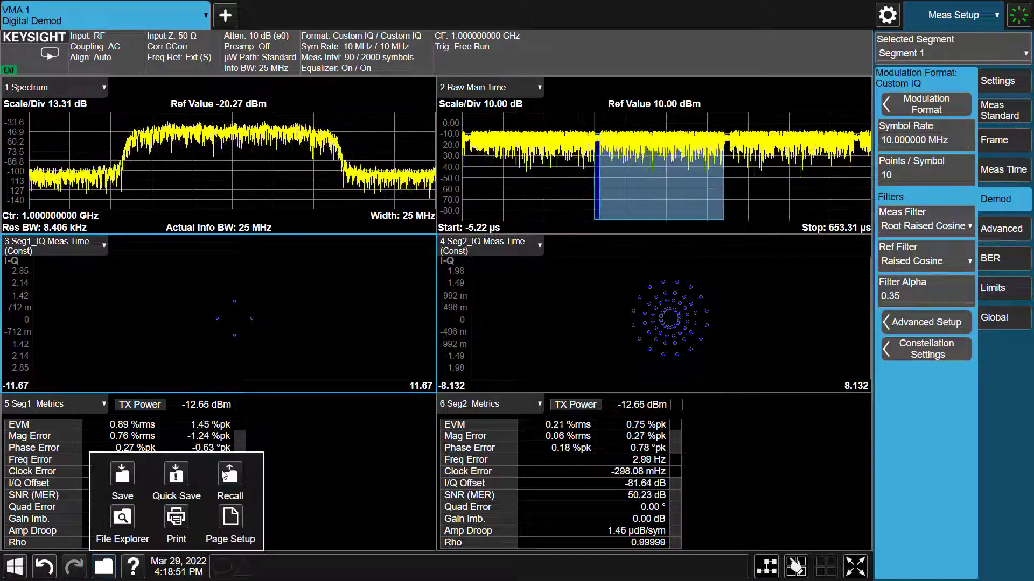
Recall Demod Info constellation states (Custom IQ Only) from DVB_S2X_Seg1Const.txt
click(225, 477)
click(56, 265)
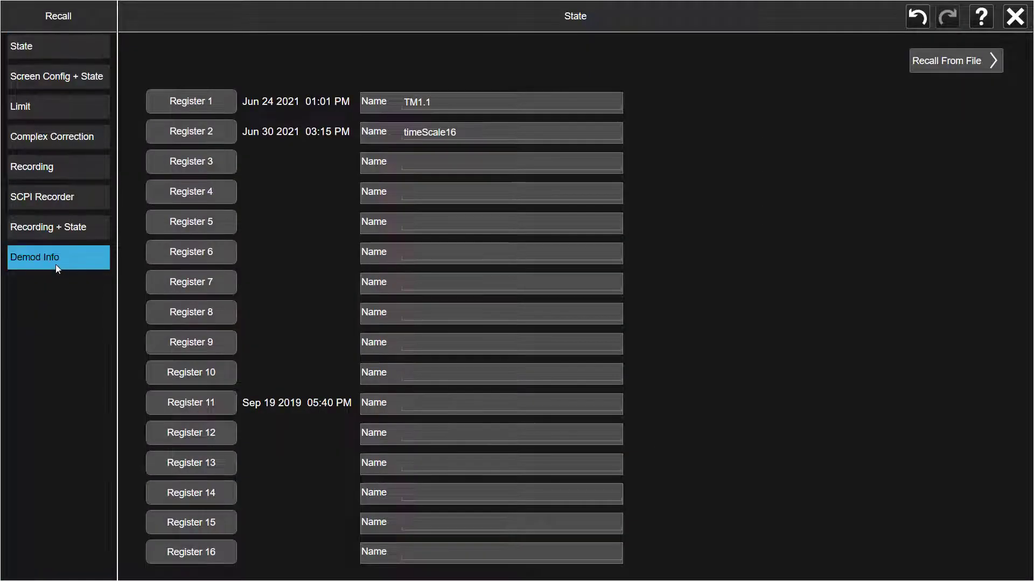
click(205, 129)
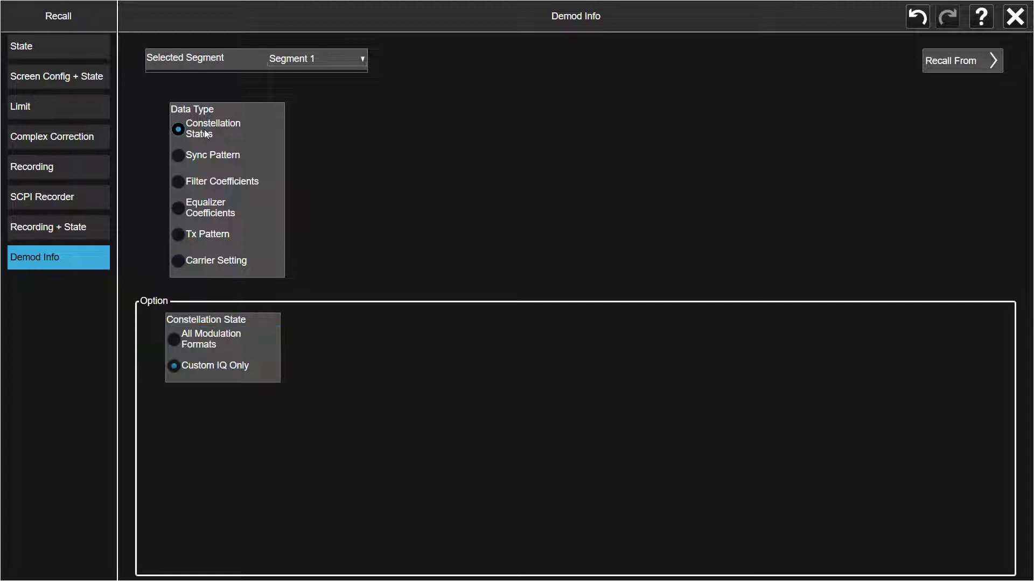
click(956, 59)
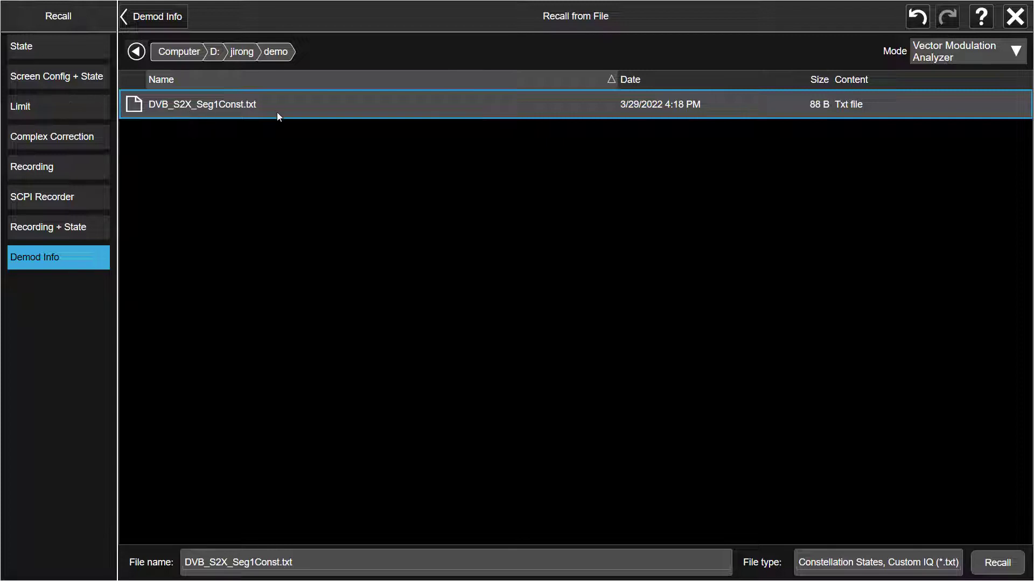
click(985, 566)
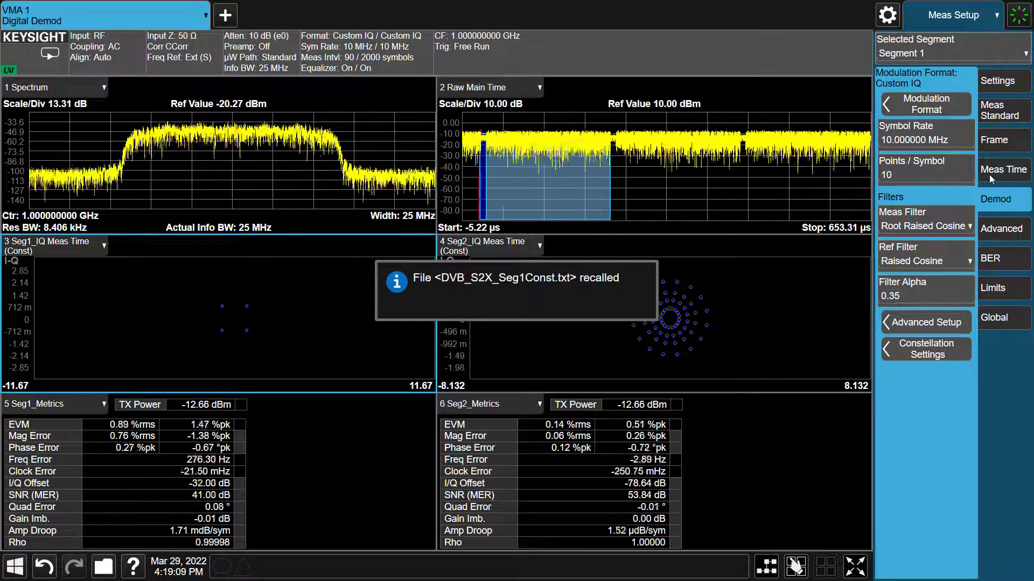
Inspect Segment 1's recalled constellation points table, then close the editor
click(912, 354)
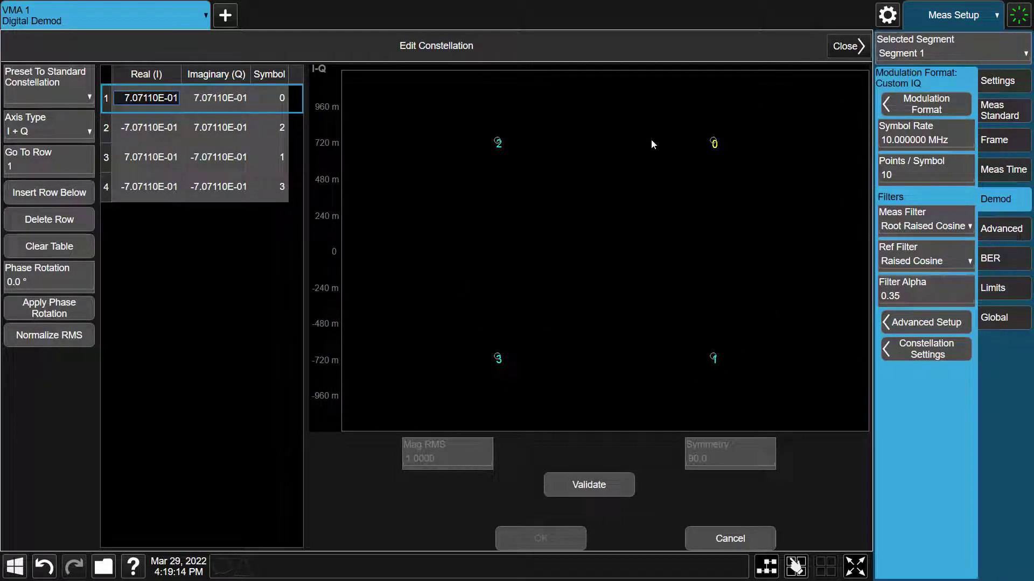
click(846, 51)
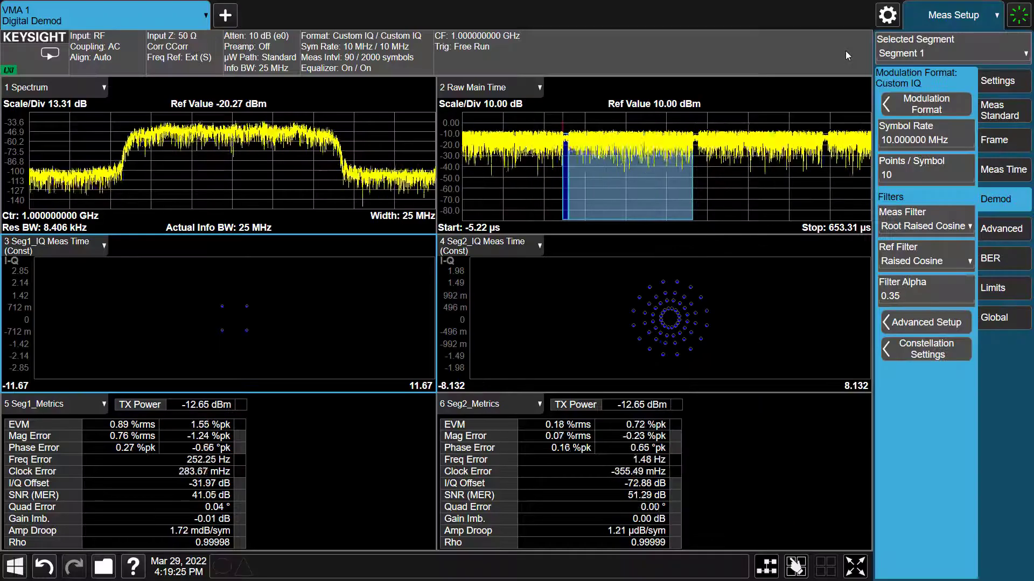
Review the TX power, EVM, frequency and clock error scalar limits in the Limits settings
click(986, 292)
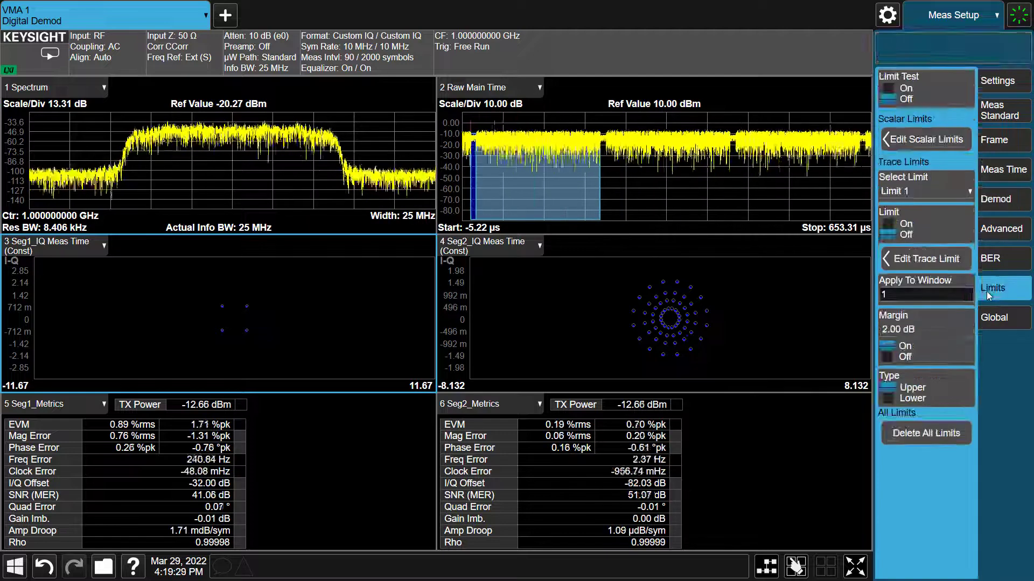
click(916, 142)
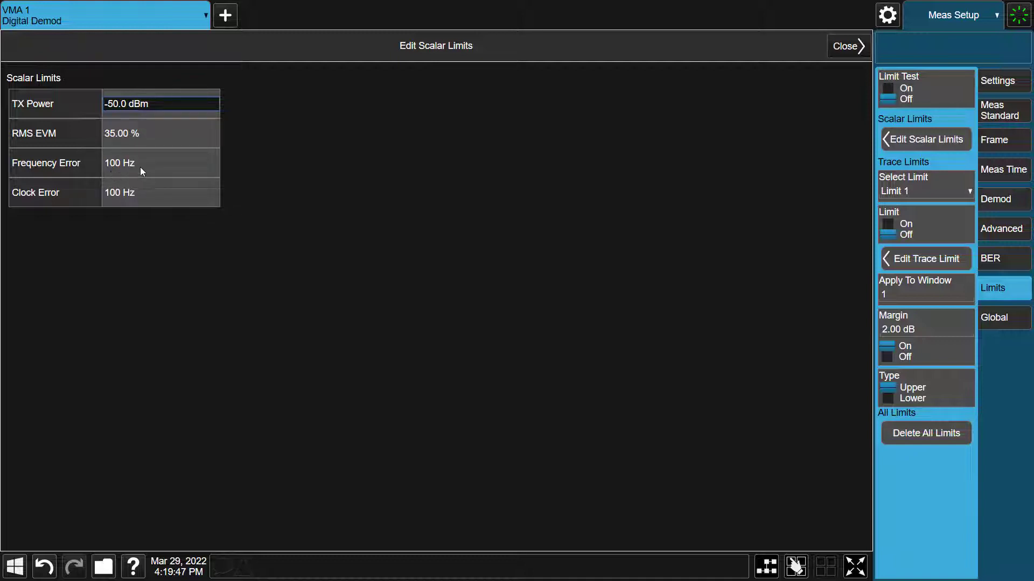
click(845, 46)
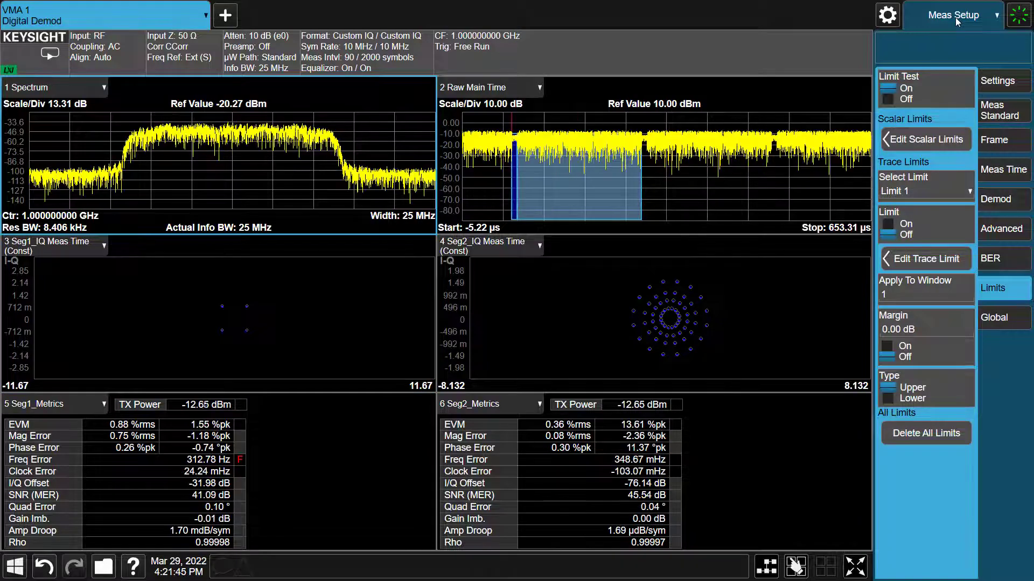
Switch to the Marker settings and view the Peak Search options
click(957, 18)
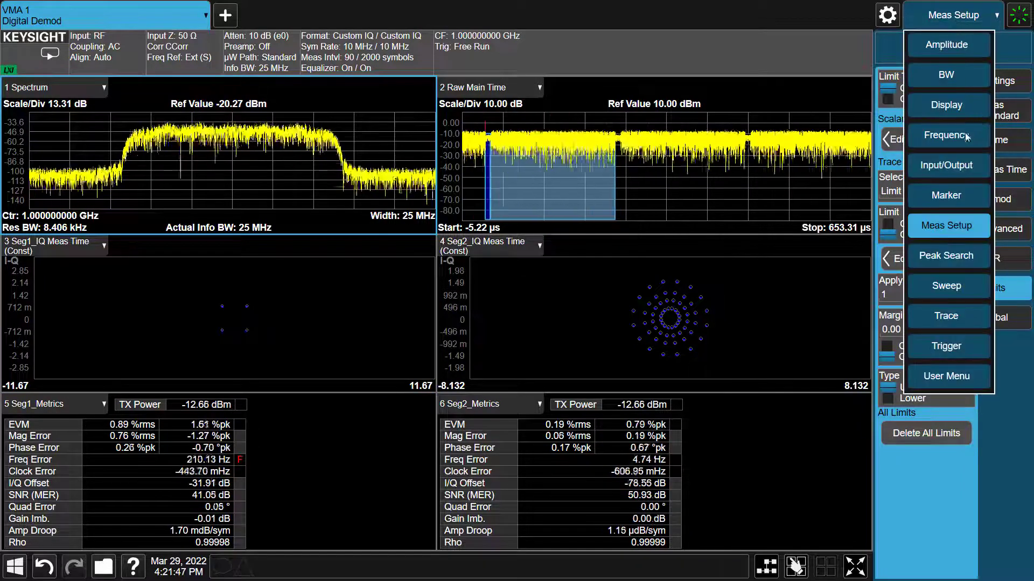
click(946, 196)
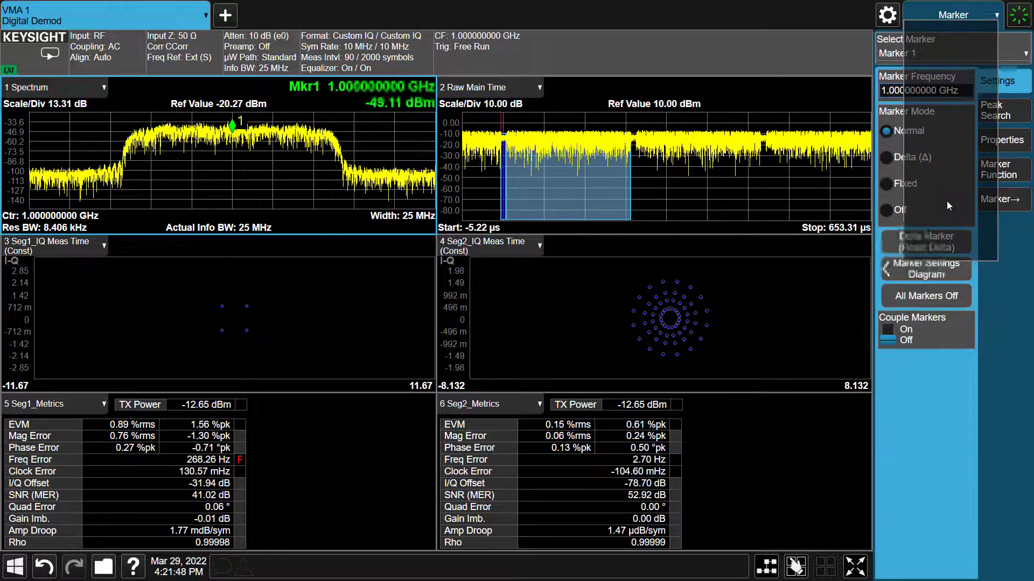
click(987, 113)
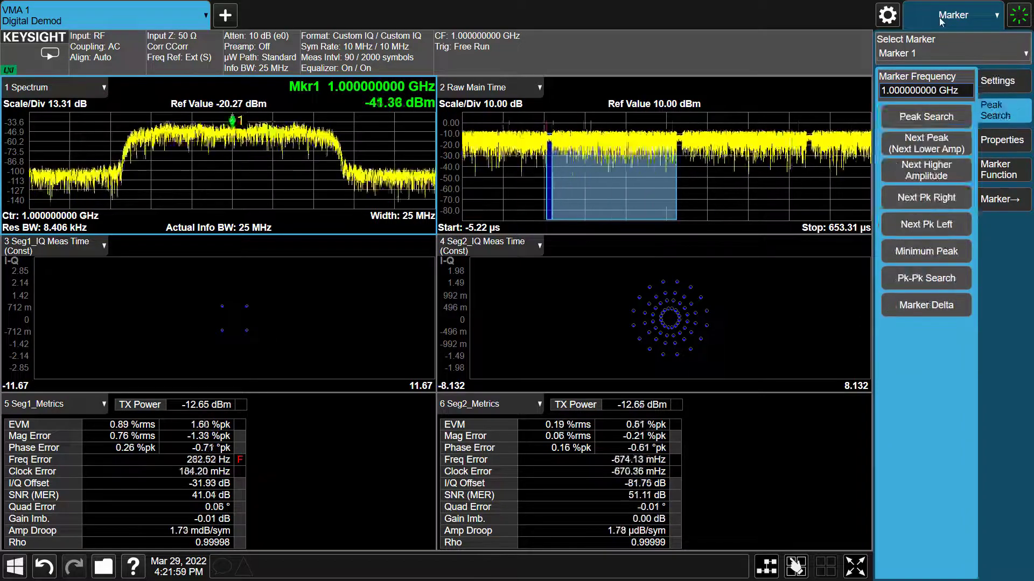
Return to Meas Setup and show the Limits settings
click(940, 20)
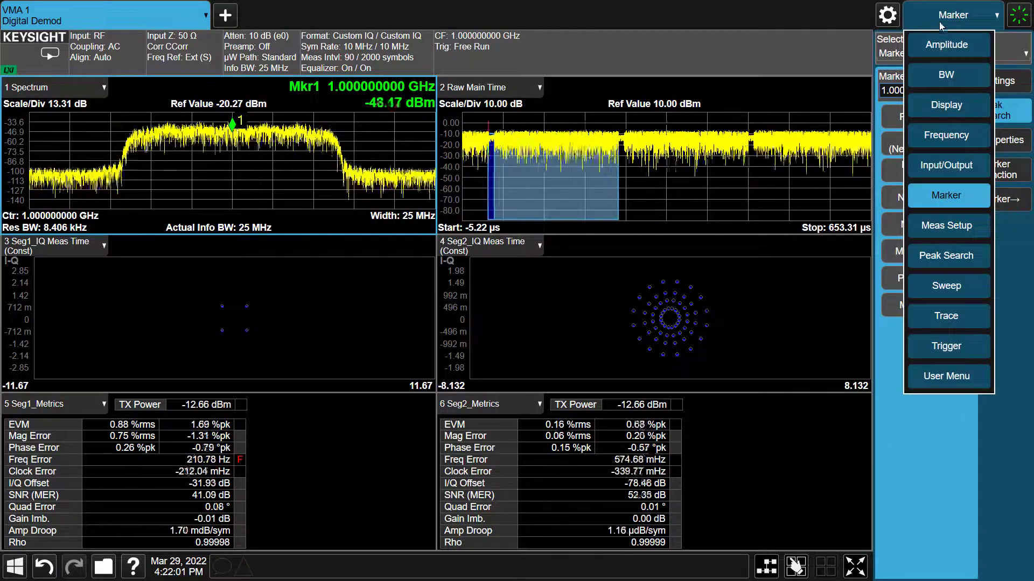
click(954, 231)
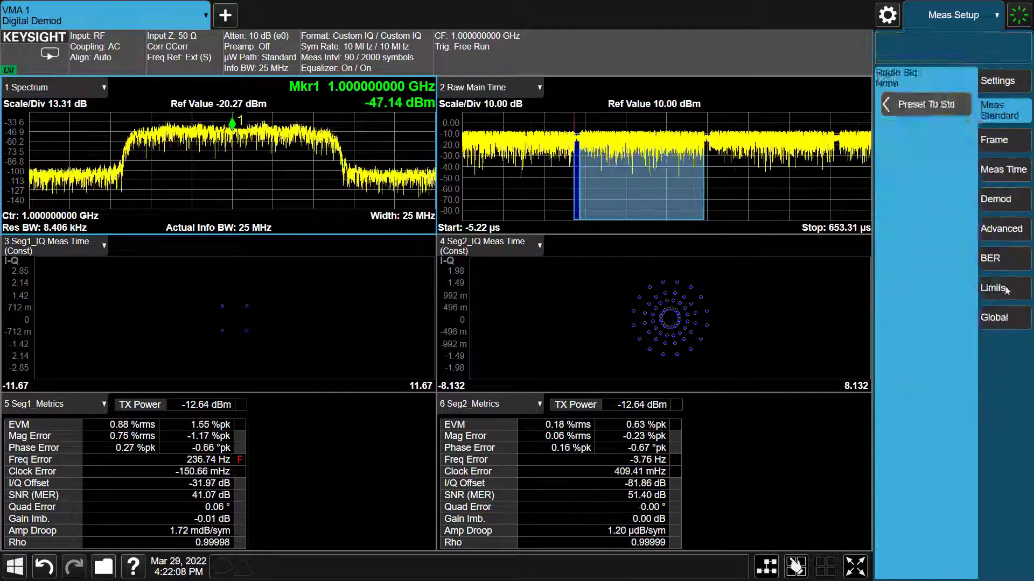
click(993, 288)
Review trace limit 1's point table and general settings, then return to the measurement display
click(922, 259)
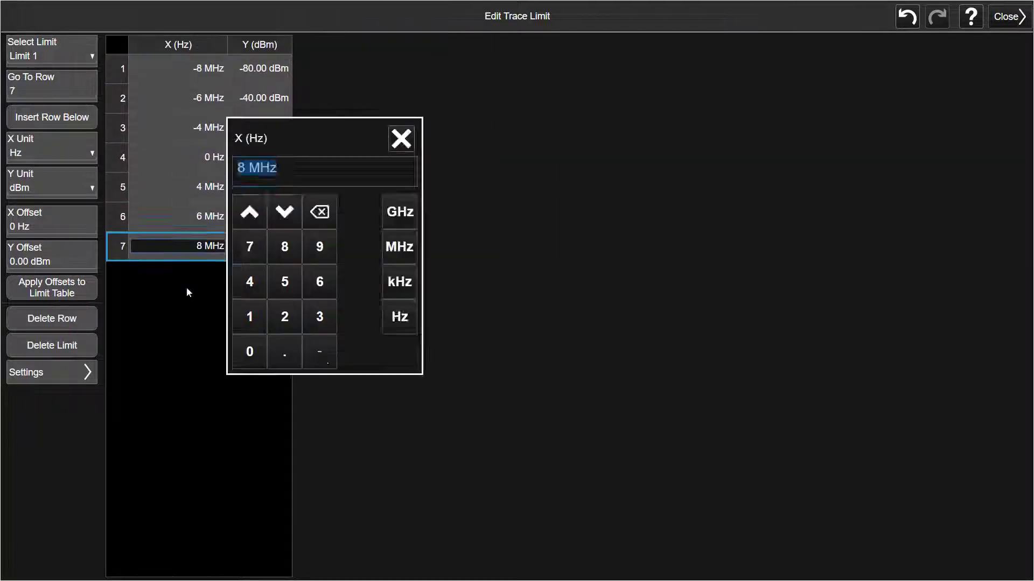
click(60, 374)
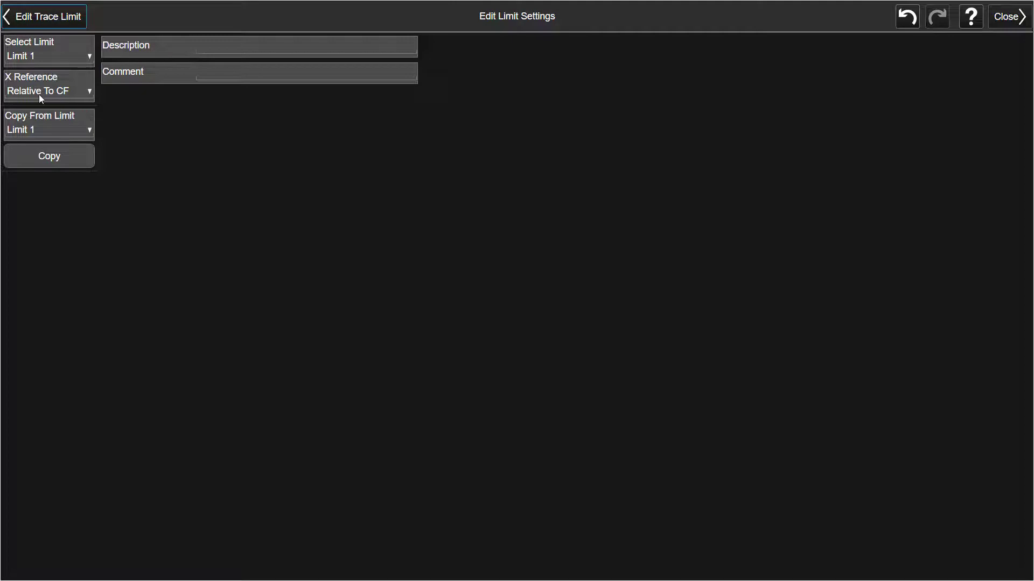
click(27, 20)
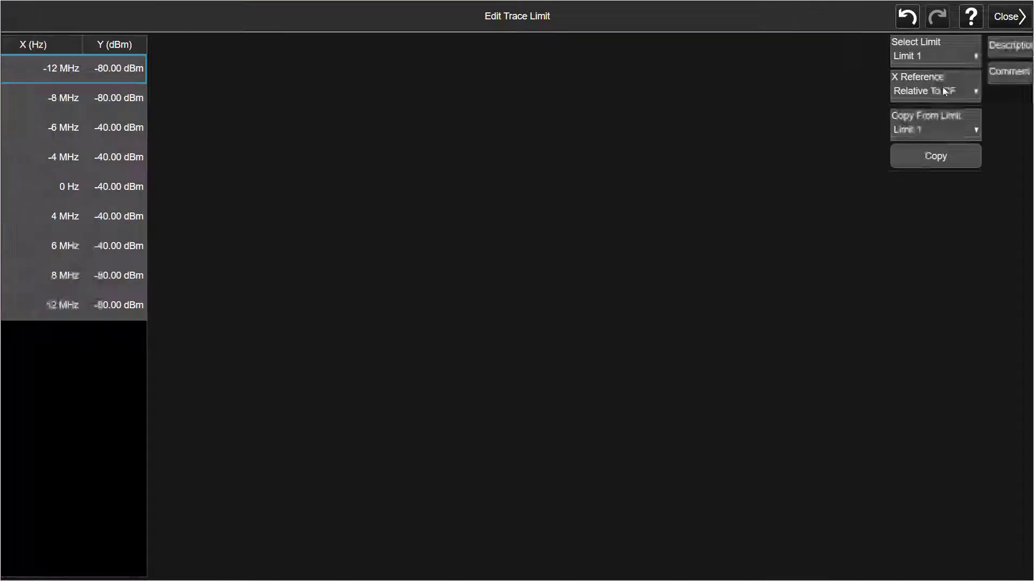
click(1005, 22)
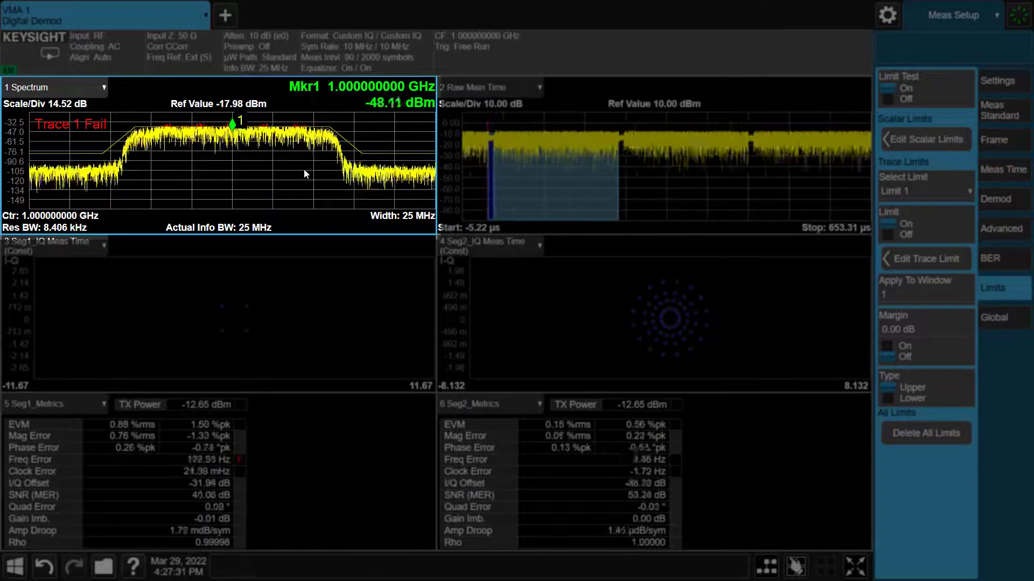
Maximize the Spectrum window and give trace limit 1 a 2 dB margin
double_click(305, 173)
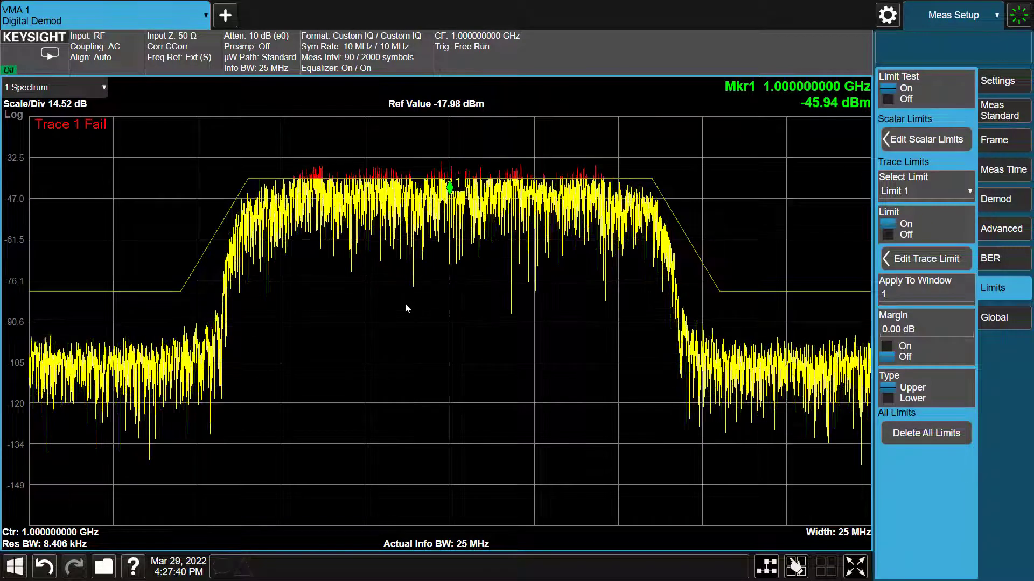
click(893, 330)
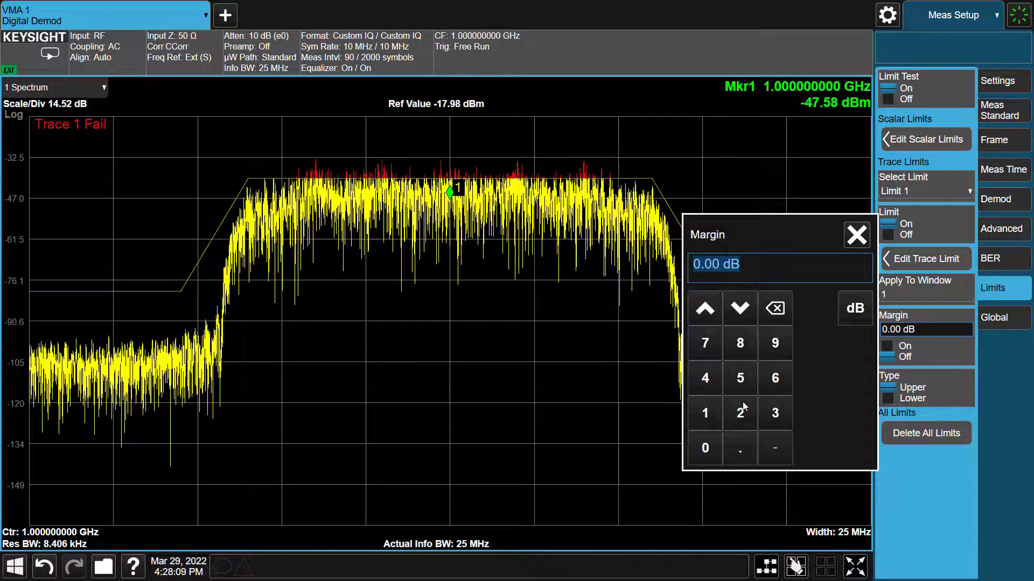
text(2)
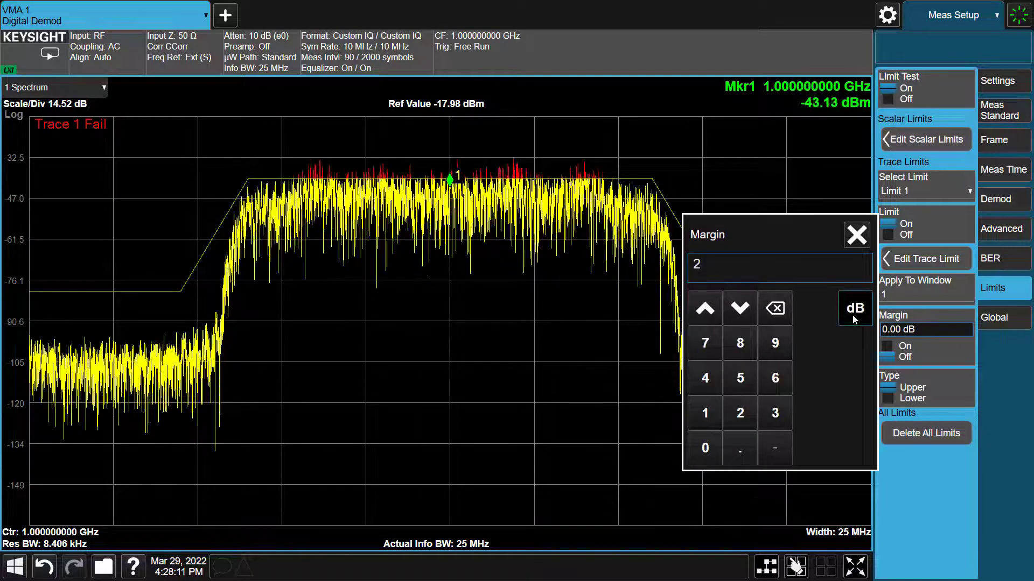
click(852, 315)
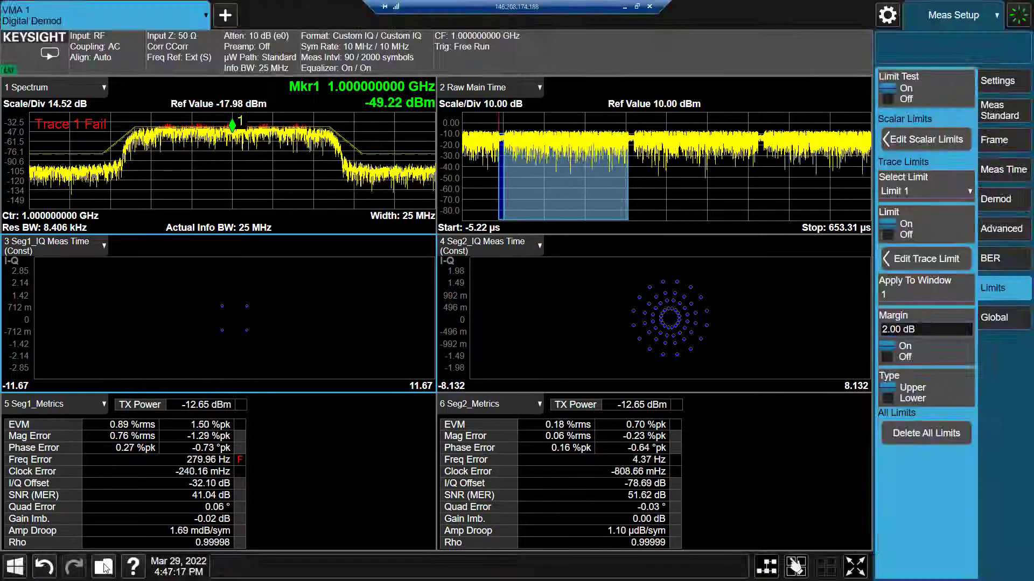
Save the recording plus state as DVB_S2X_LimitTest.rssf, fixing a typo in the name
click(105, 568)
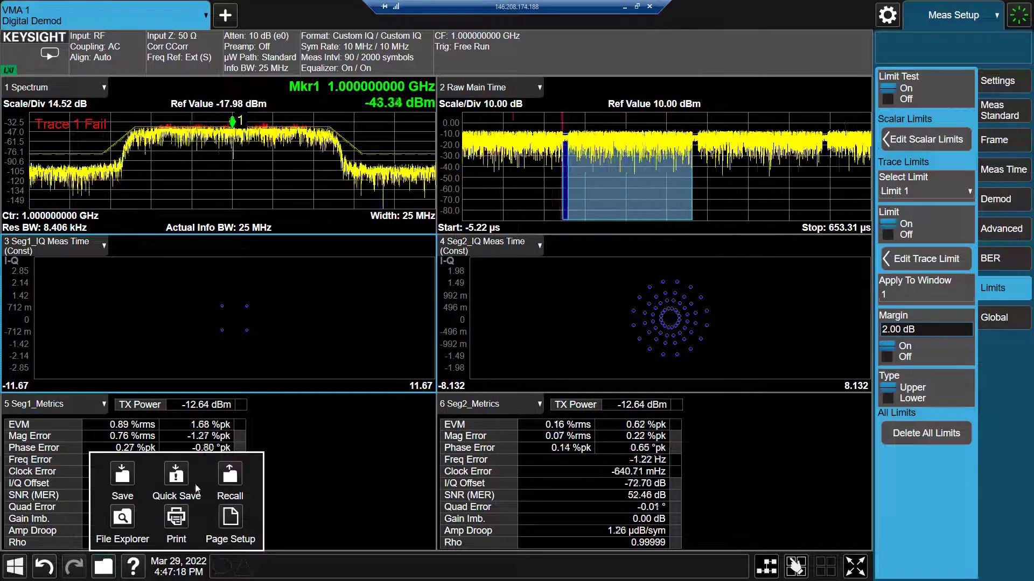
click(122, 477)
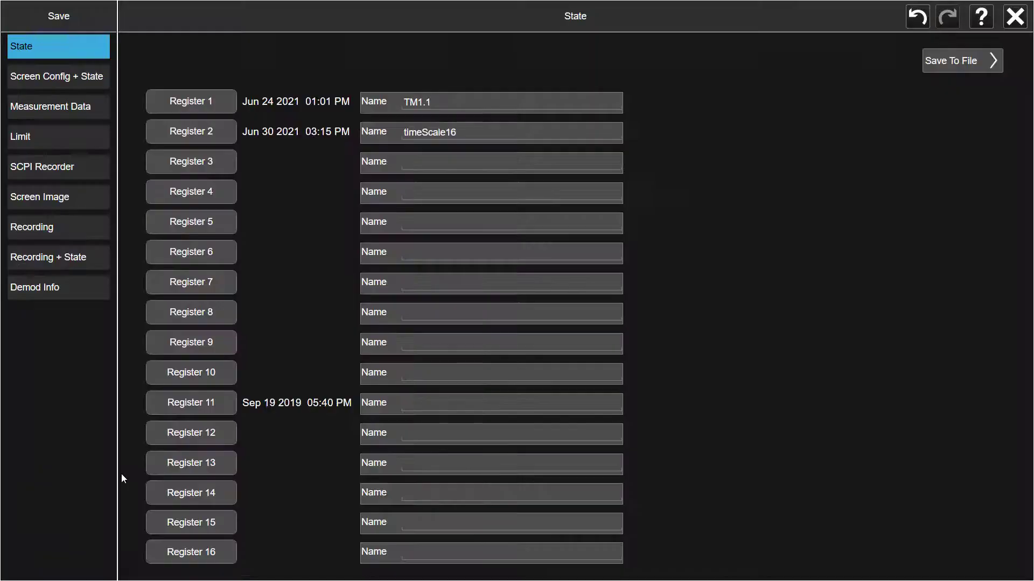
click(83, 265)
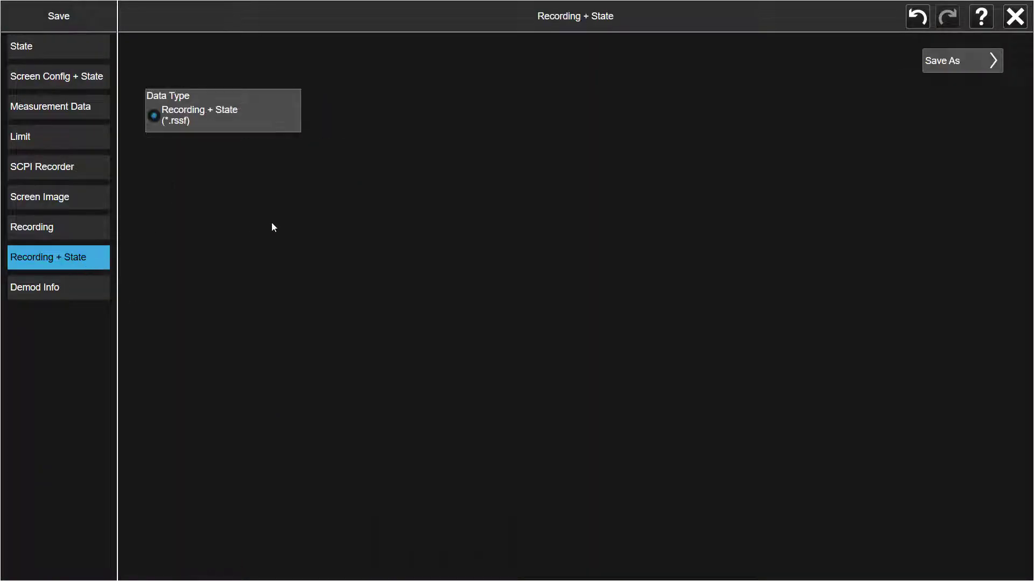
click(950, 69)
text(dv)
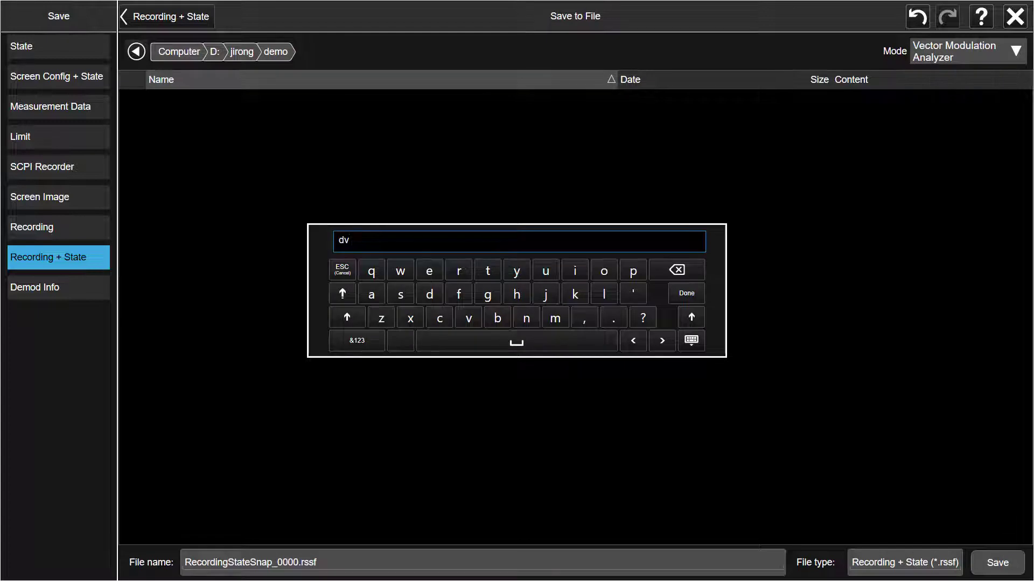
text(DV)
text(2X_IIMIT)
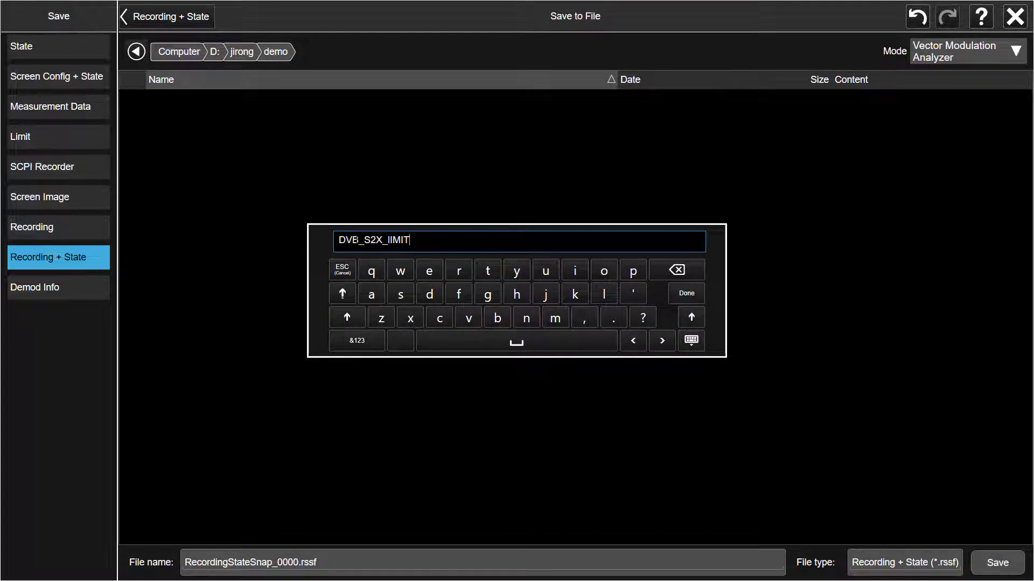
key(BackSpace)
key(BackSpace)
key(BackSpace)
click(674, 295)
text(LimitTest.rssf)
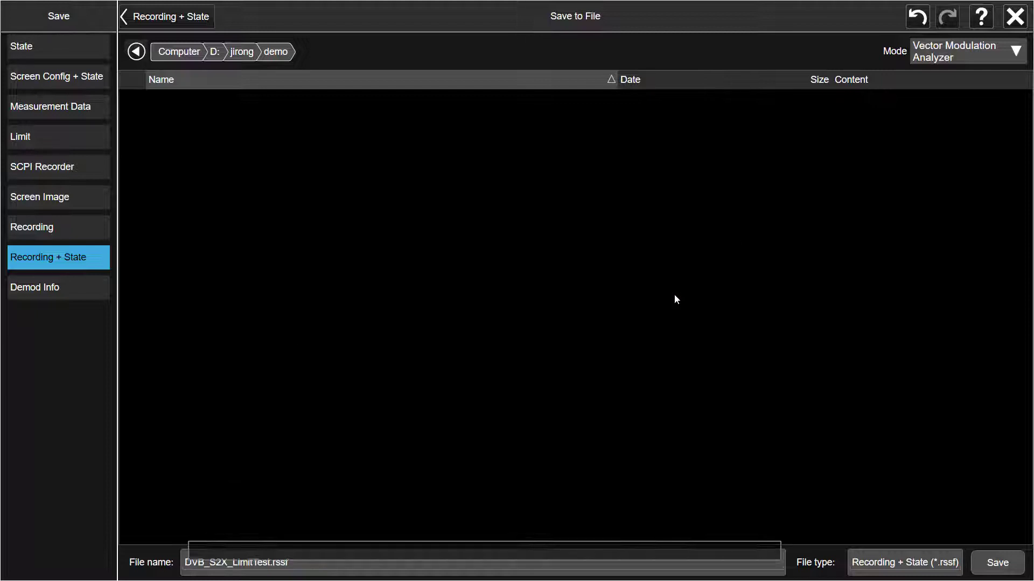
click(984, 570)
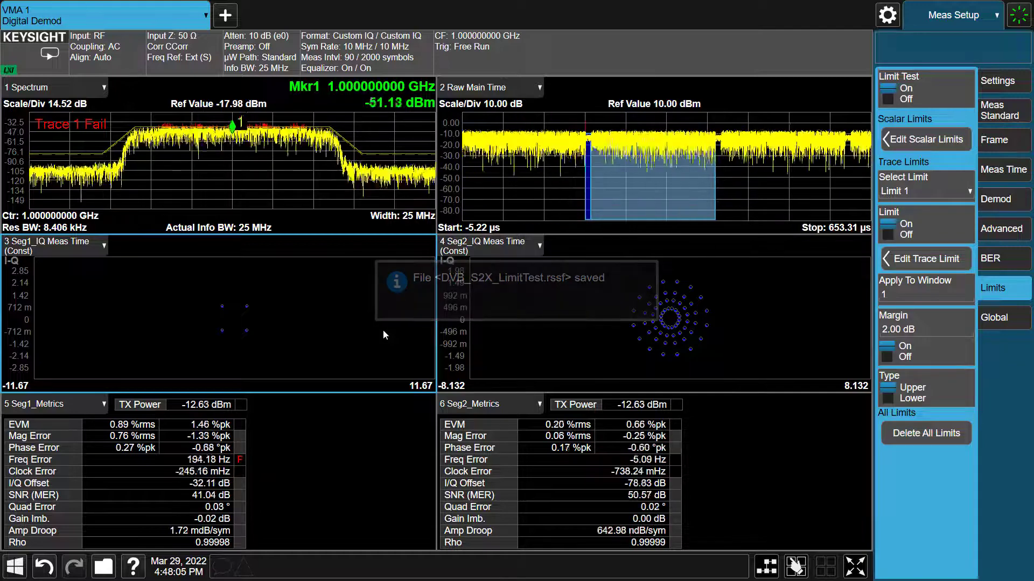
Mode-preset the analyzer and reselect the Digital Demod measurement
click(1018, 15)
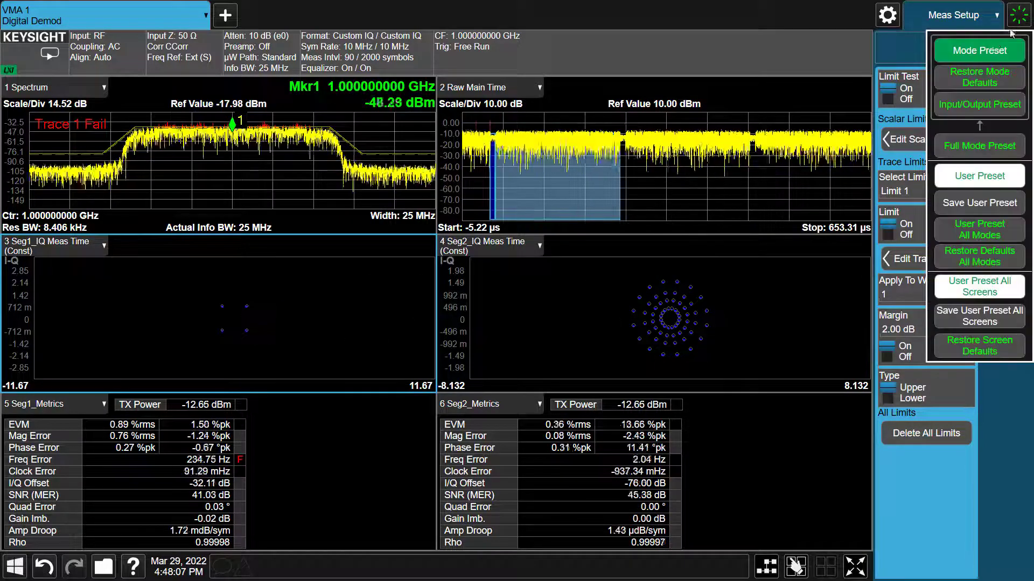
click(986, 52)
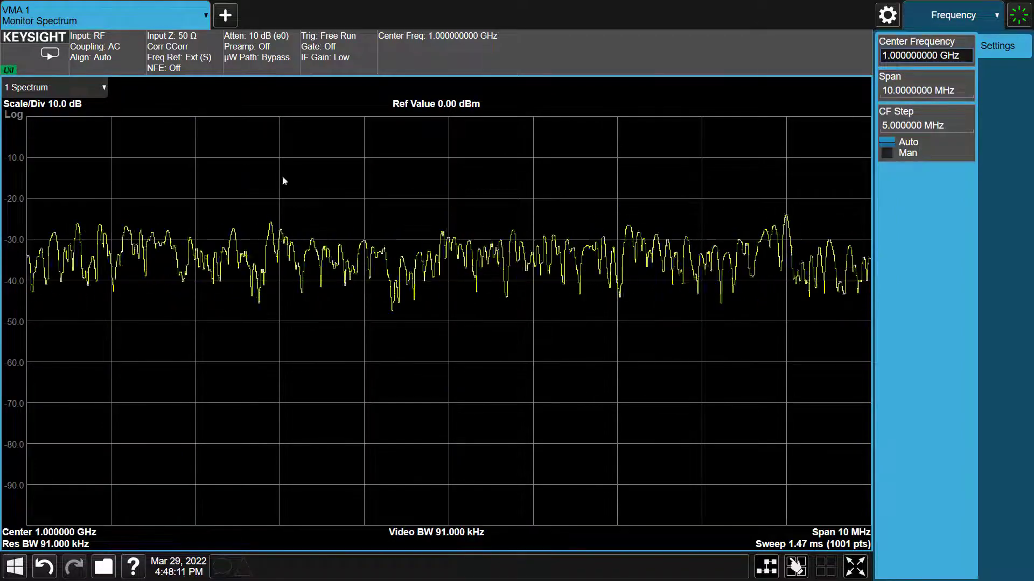
click(123, 18)
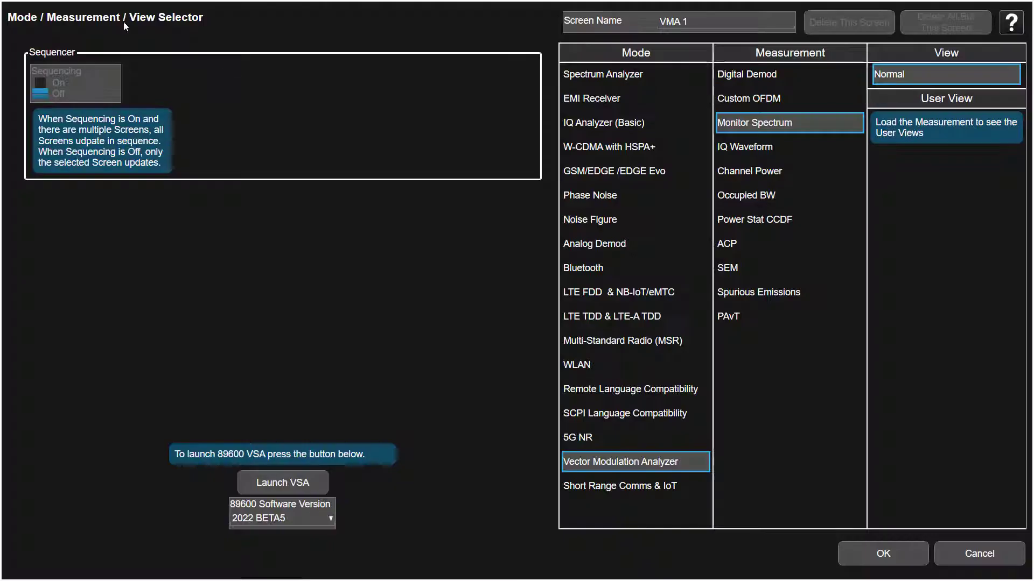
click(748, 76)
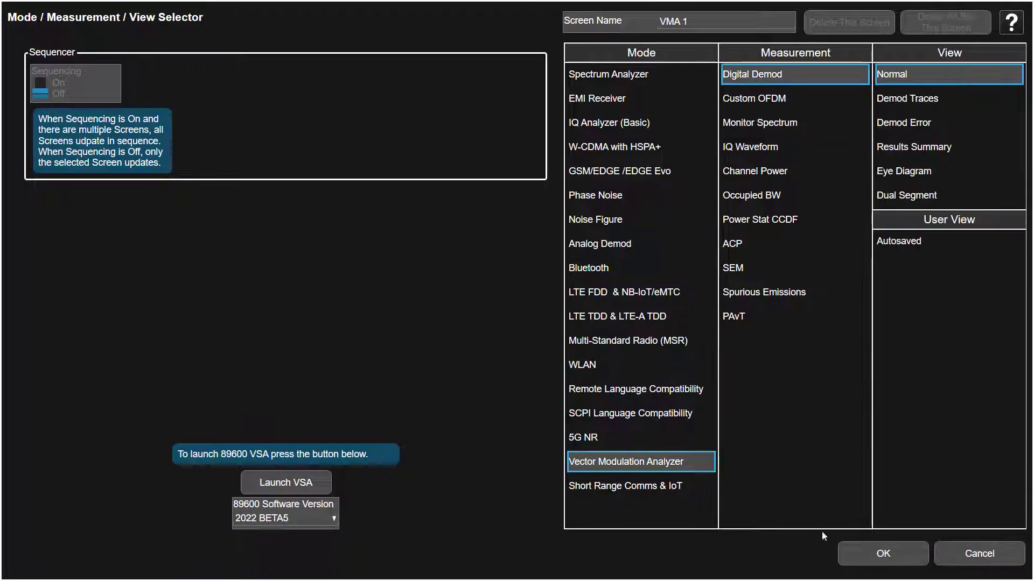
click(883, 555)
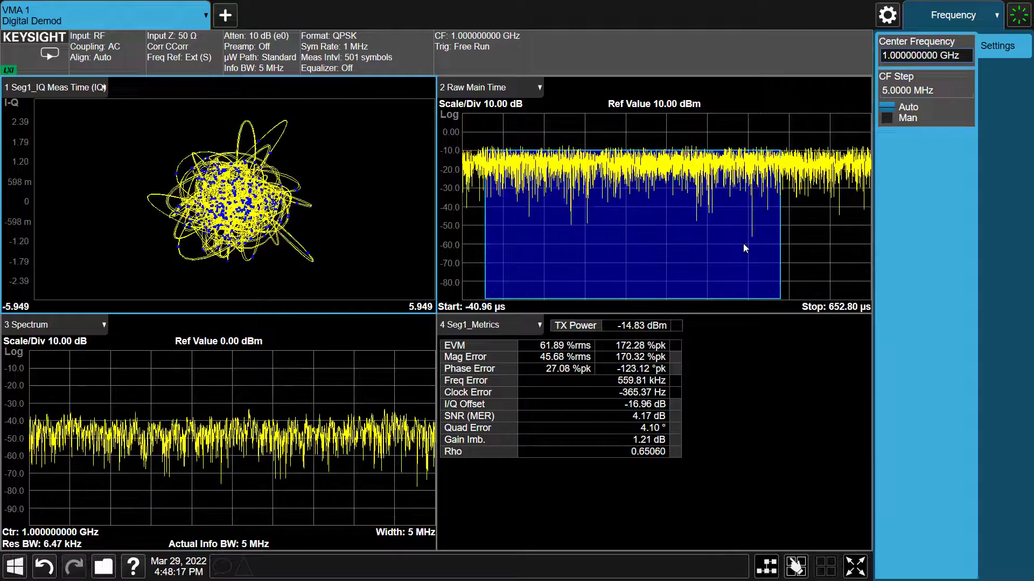
Recall the DVB_S2X_LimitTest.rssf recording with its state and dismiss the confirmation
click(103, 567)
click(231, 476)
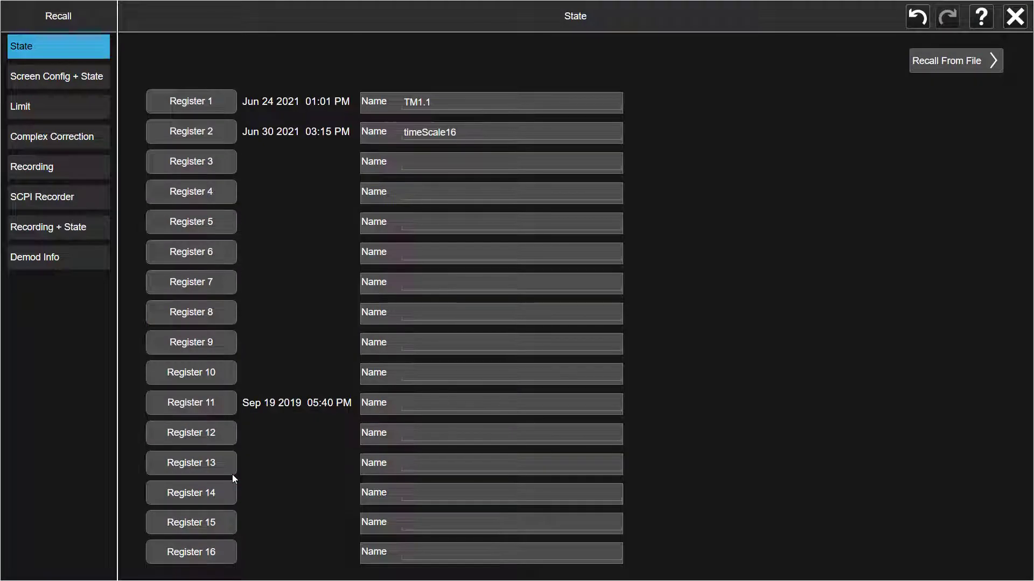
click(81, 266)
click(74, 227)
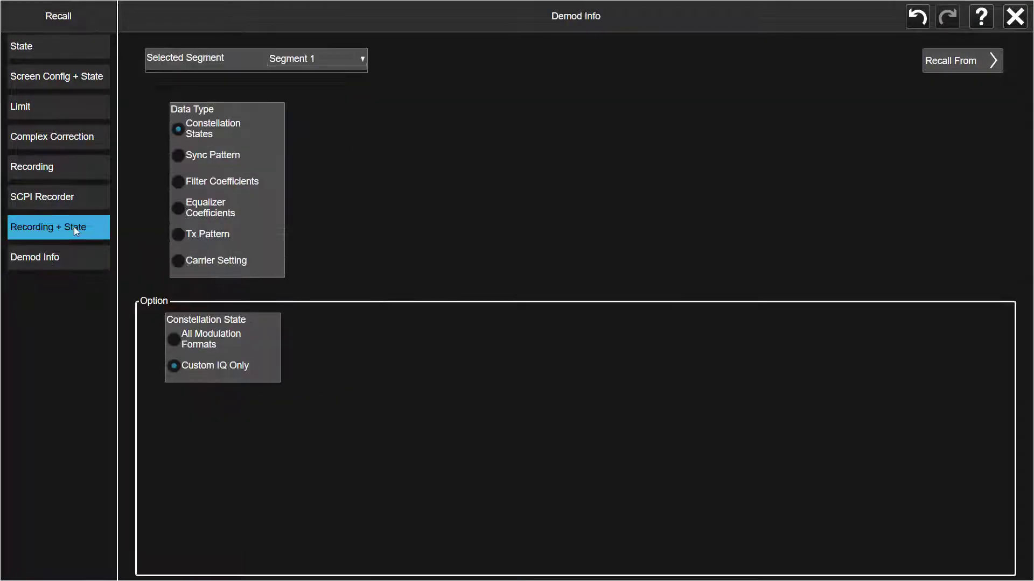
click(936, 63)
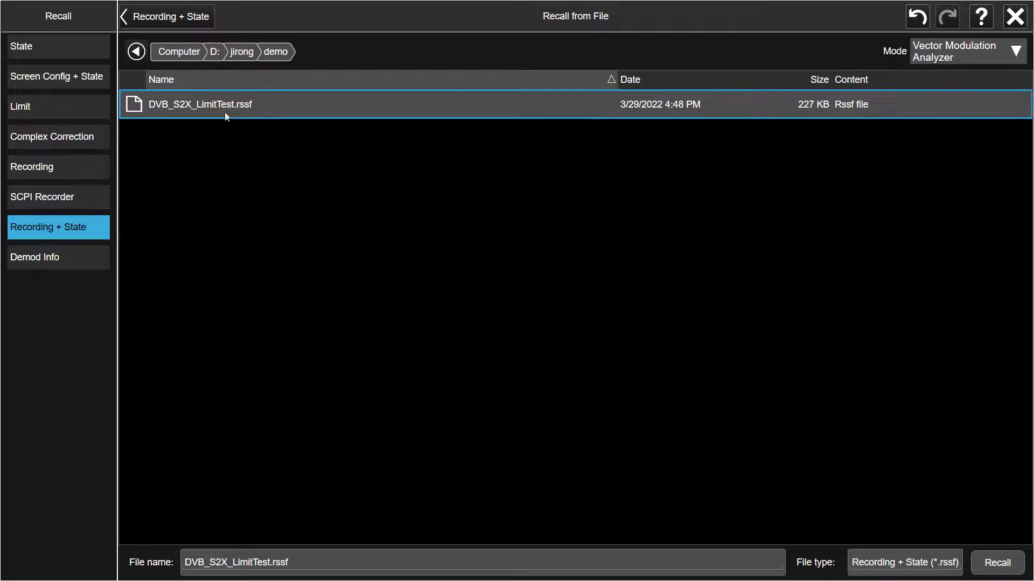
click(993, 569)
click(997, 563)
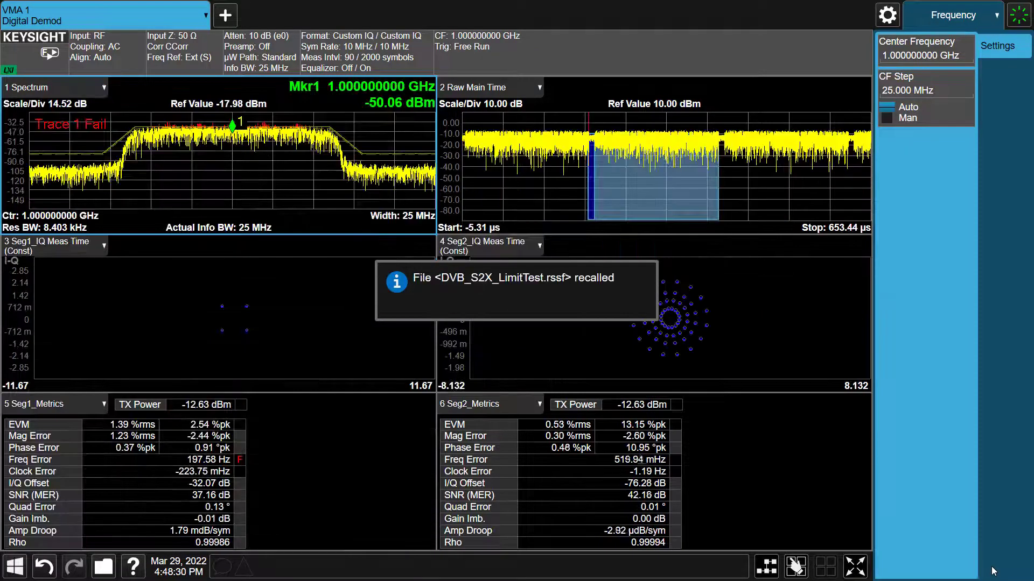
click(550, 352)
click(50, 56)
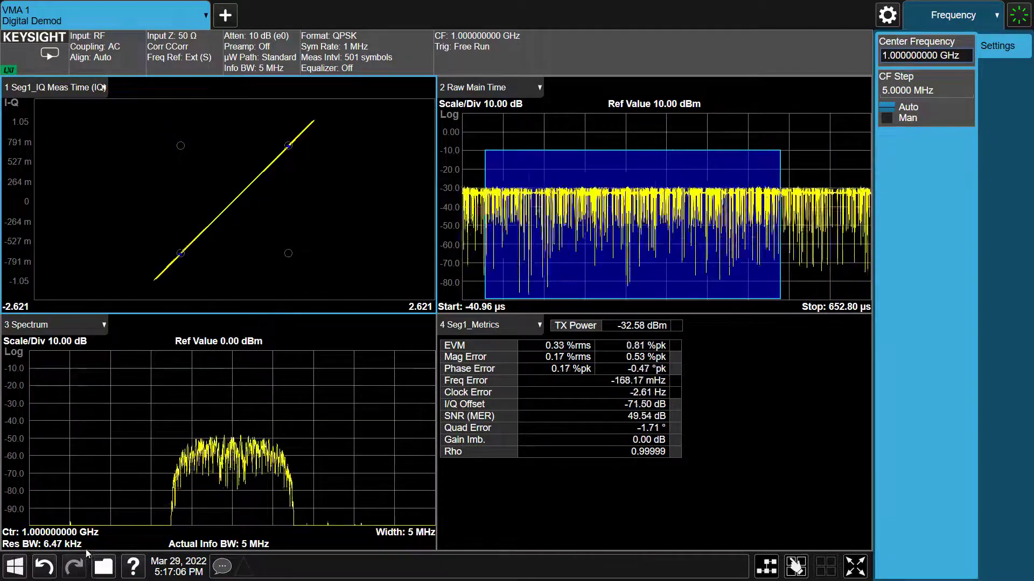
Recall the Tx BER.rssf recording with its state into the analyzer
click(103, 566)
click(230, 477)
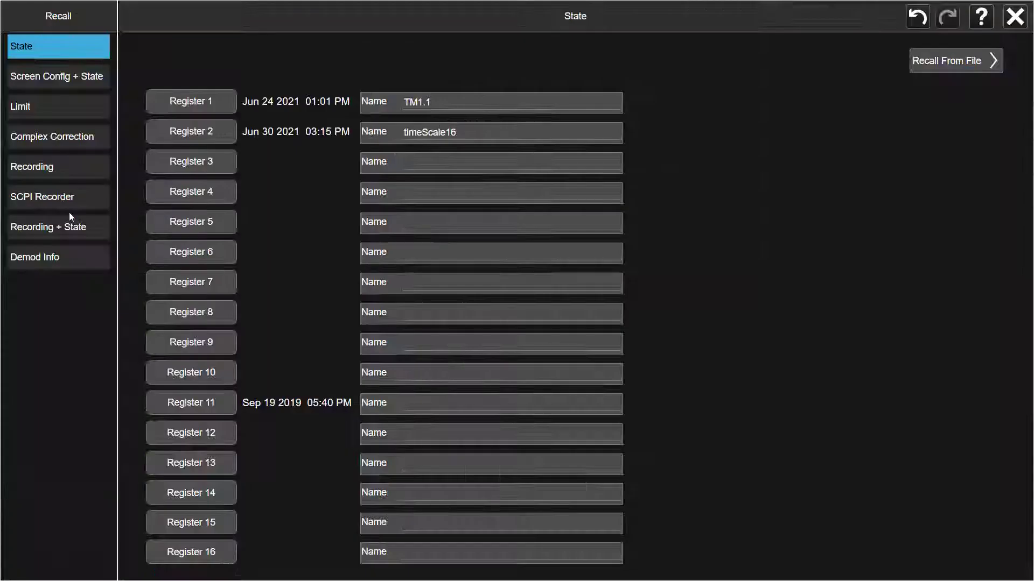
click(70, 227)
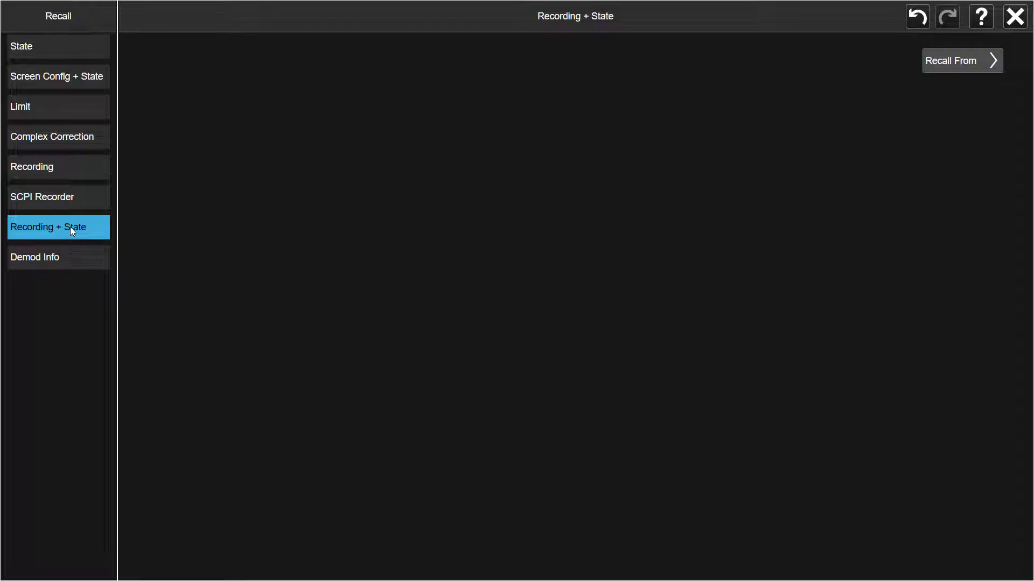
click(933, 66)
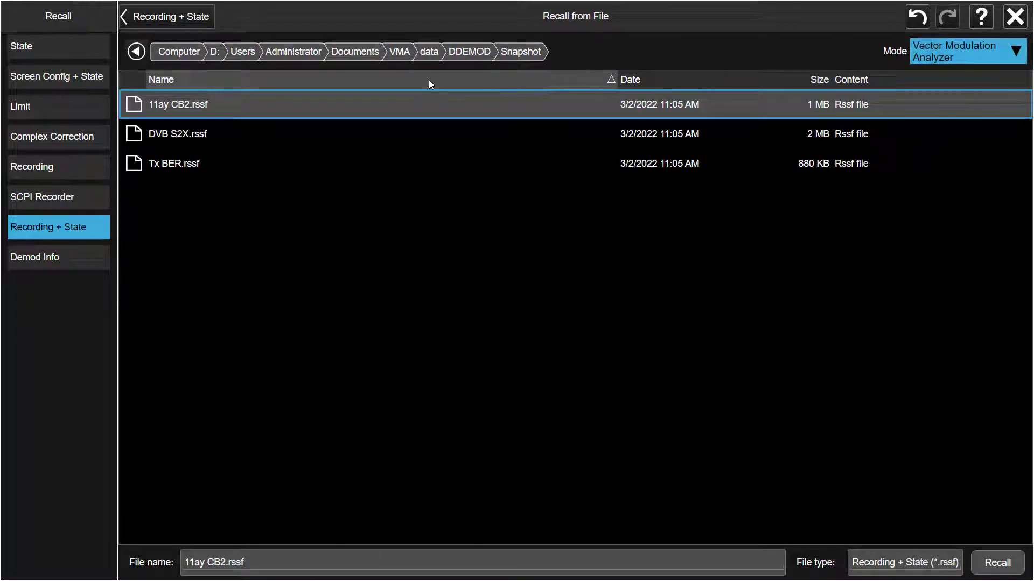
click(217, 161)
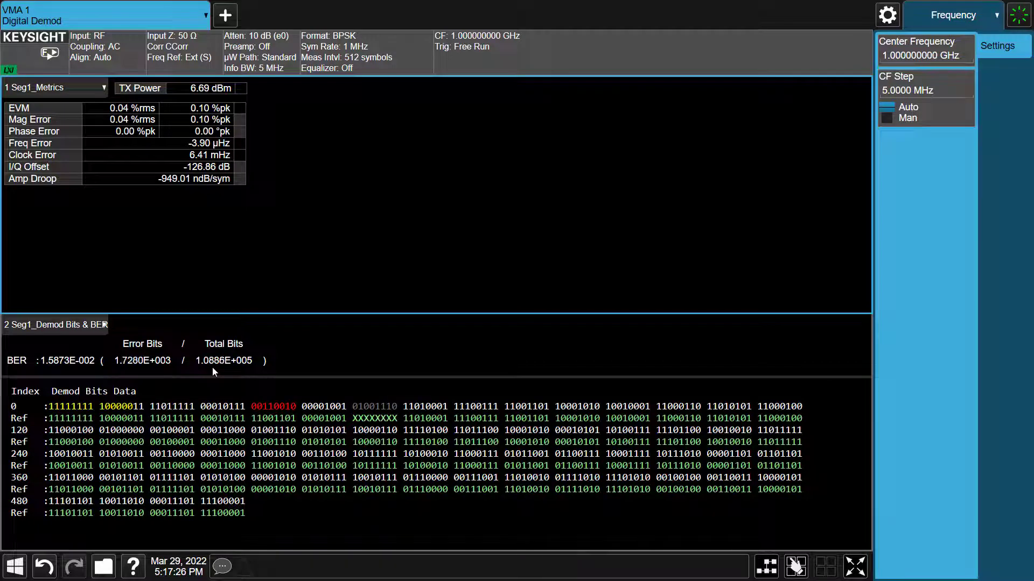
Show the Meas Setup BER settings, with BER on and 1.0E+06 total bits
click(953, 15)
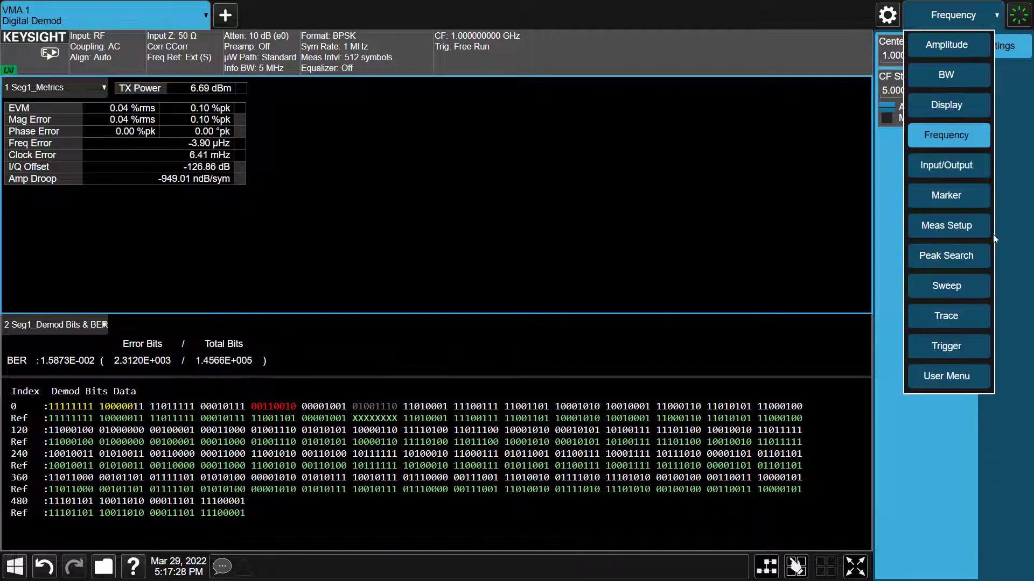
click(961, 230)
click(982, 263)
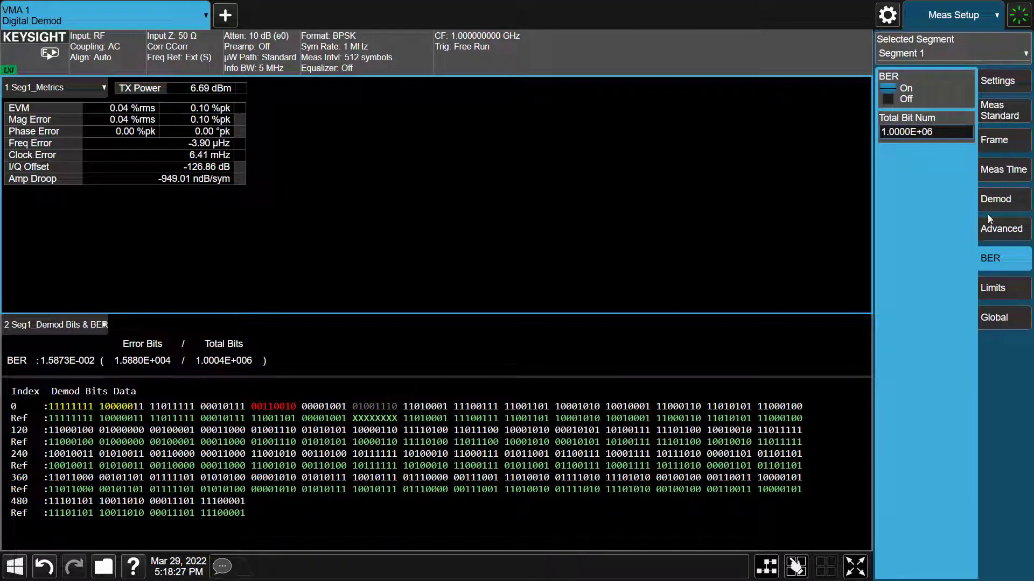
Replace the sync pattern with a single binary 0 and apply it
click(909, 360)
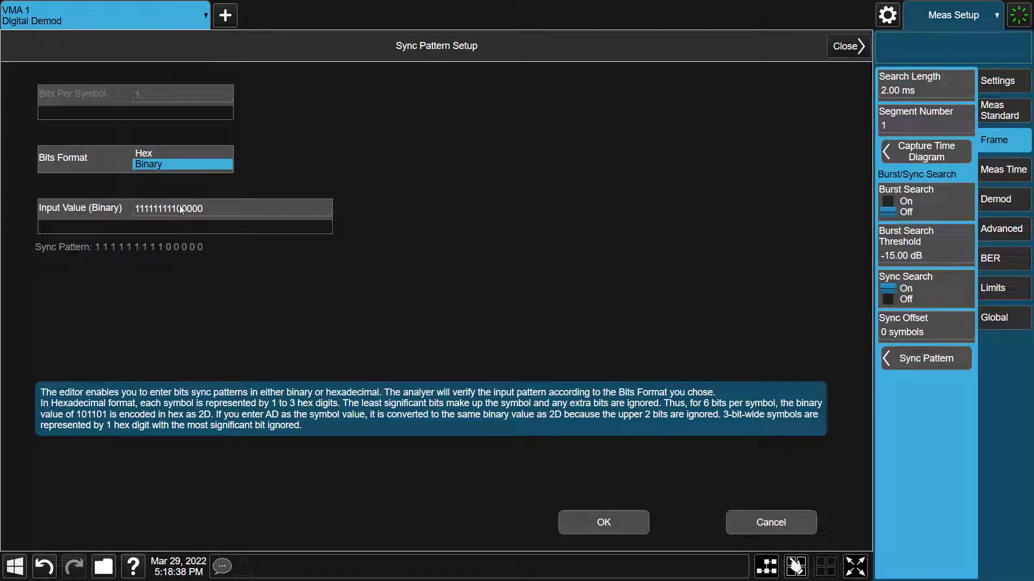
click(158, 155)
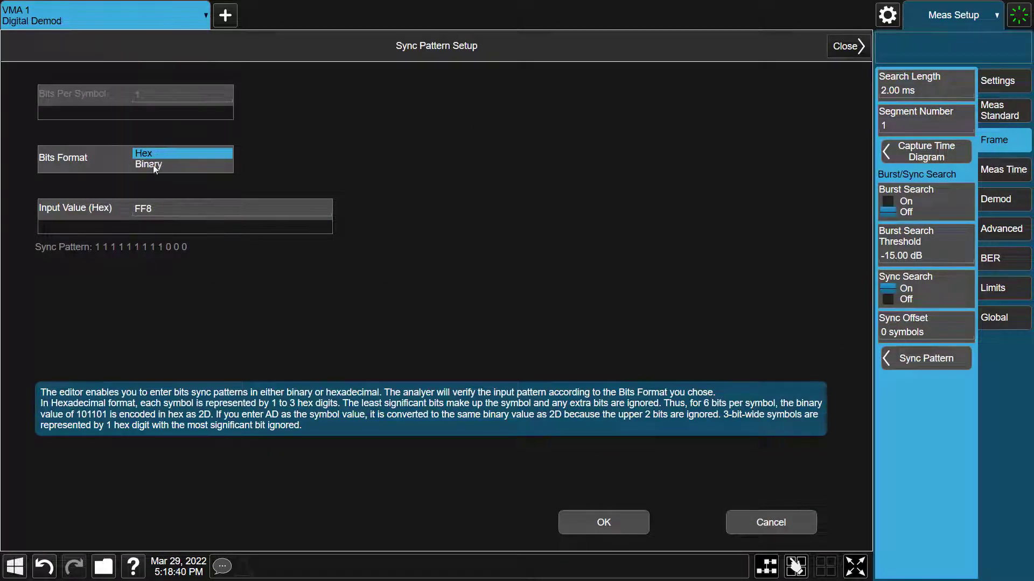
click(156, 164)
click(177, 213)
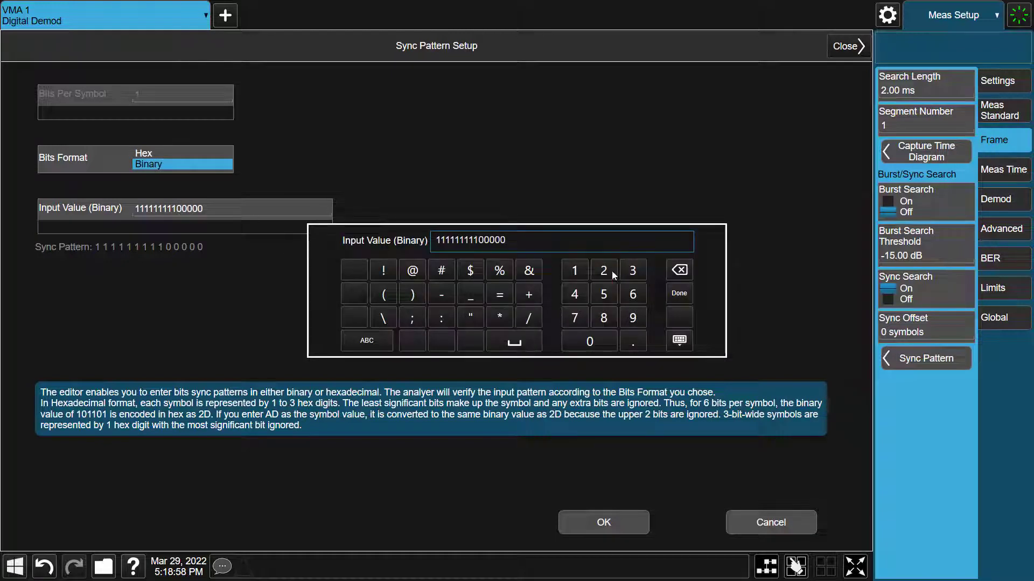
click(677, 275)
click(589, 342)
click(679, 294)
click(613, 515)
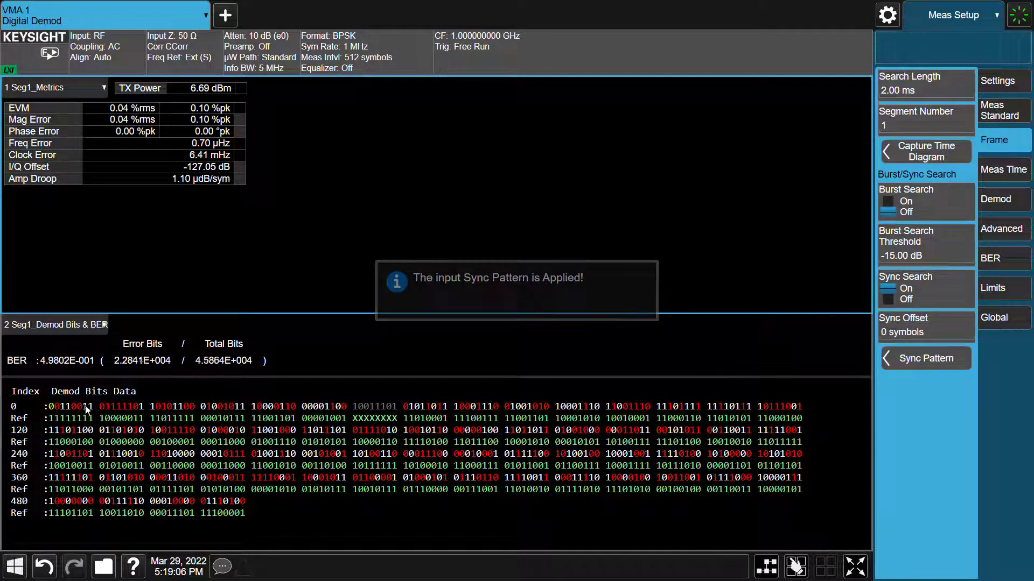
click(103, 567)
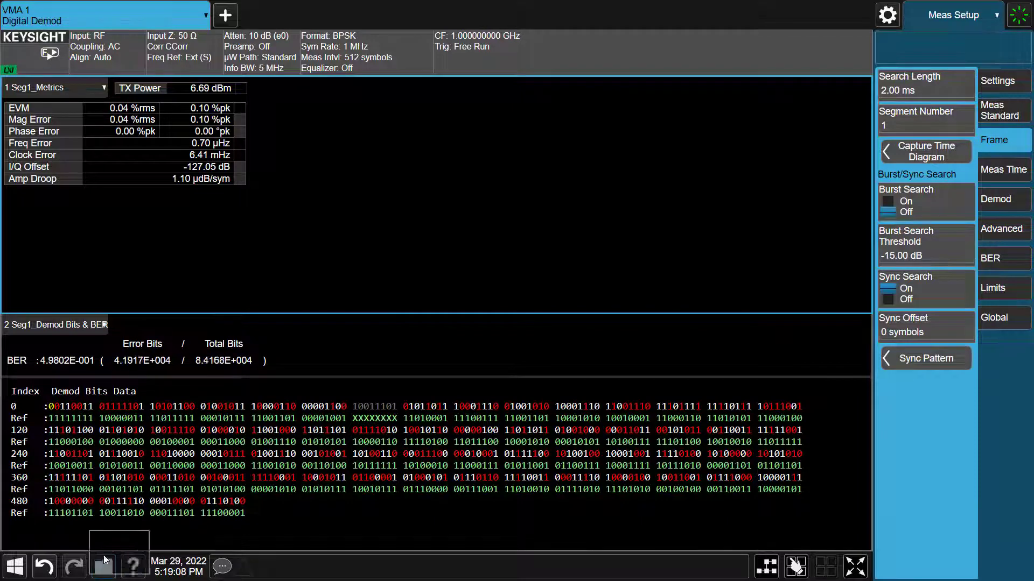
Pause the measurement and recall SyncPattern_0000.csv as the sync pattern
click(47, 55)
click(48, 159)
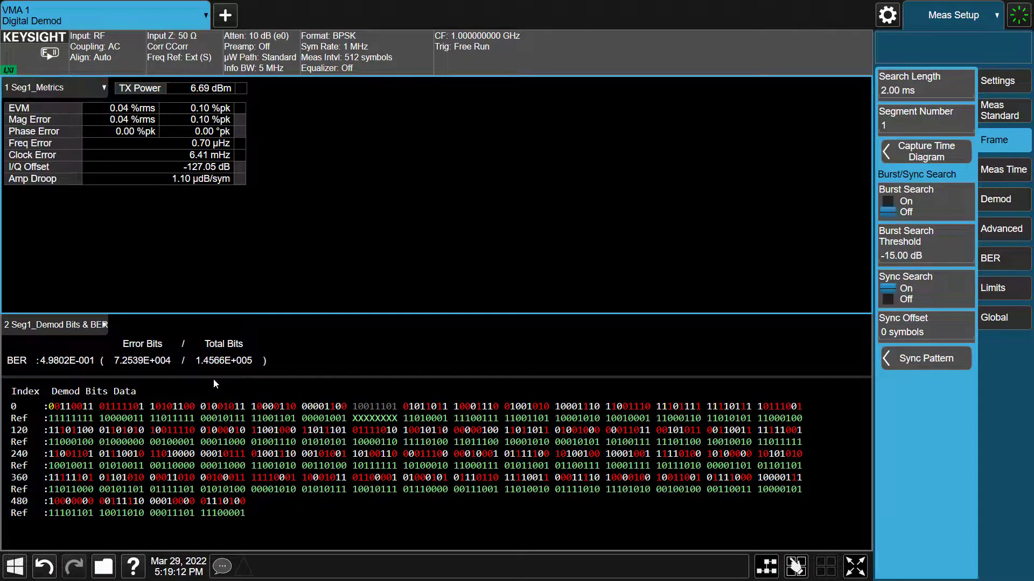
click(103, 567)
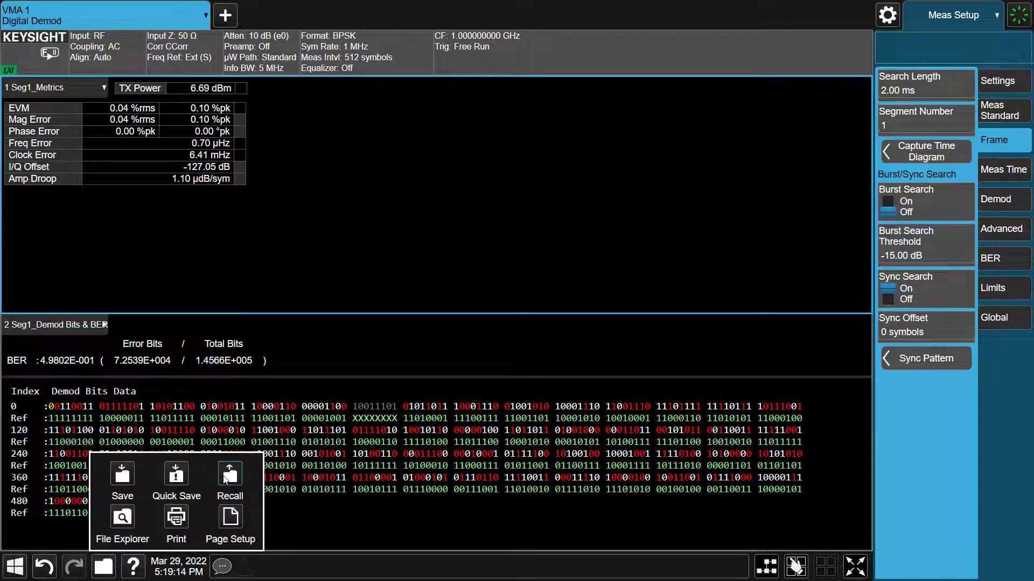
click(226, 428)
click(69, 258)
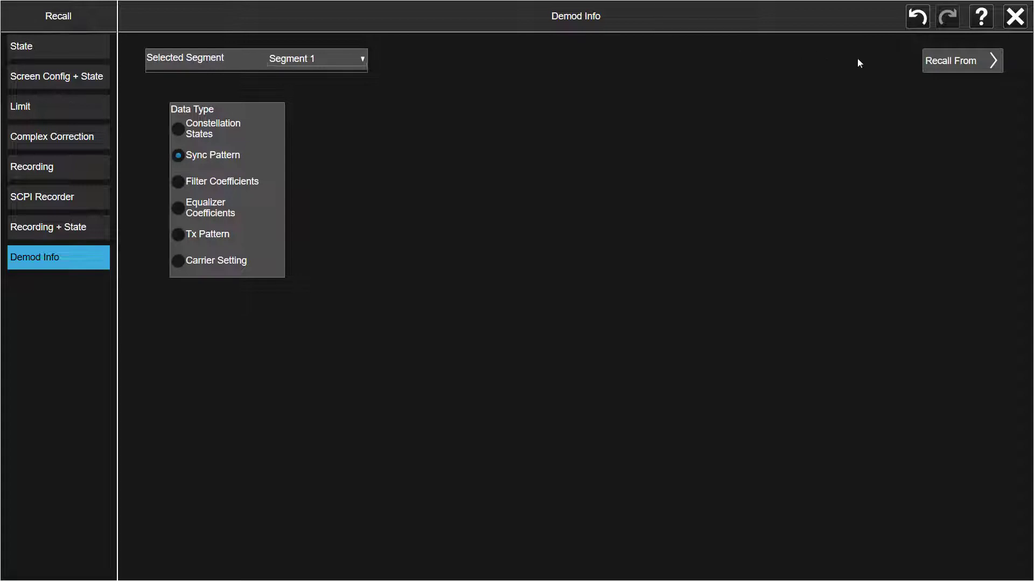
click(962, 60)
click(196, 114)
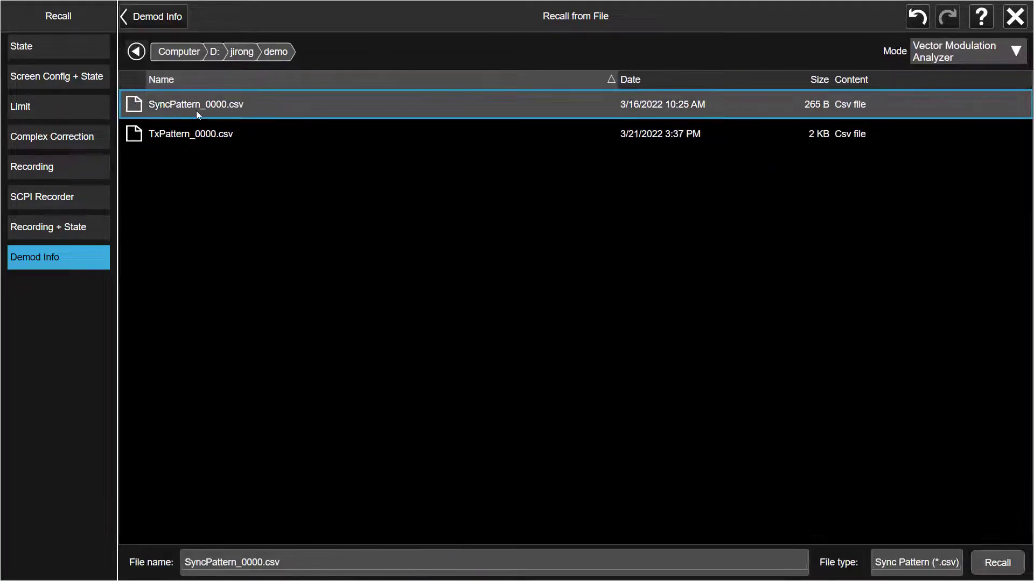
click(994, 563)
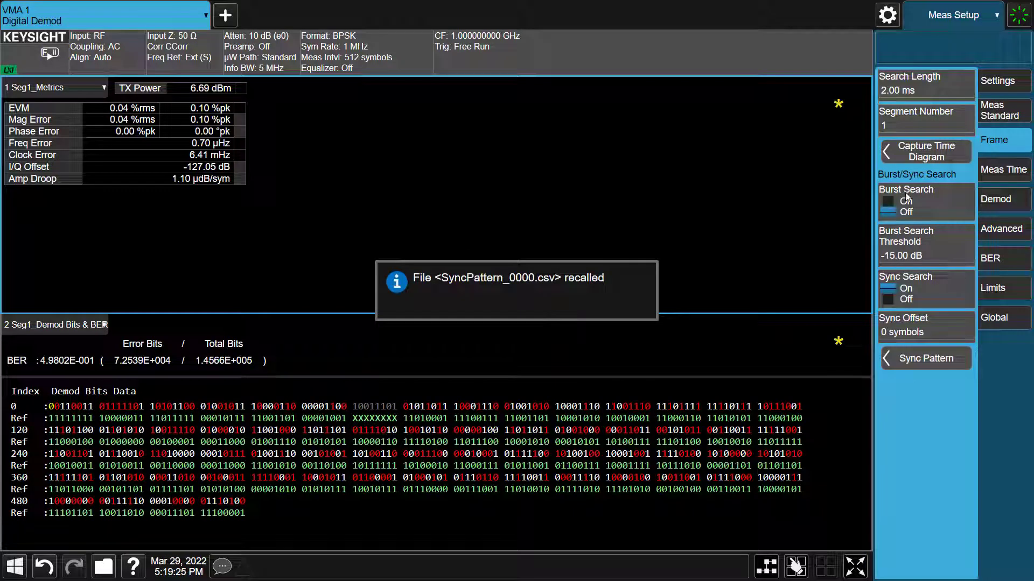
click(913, 363)
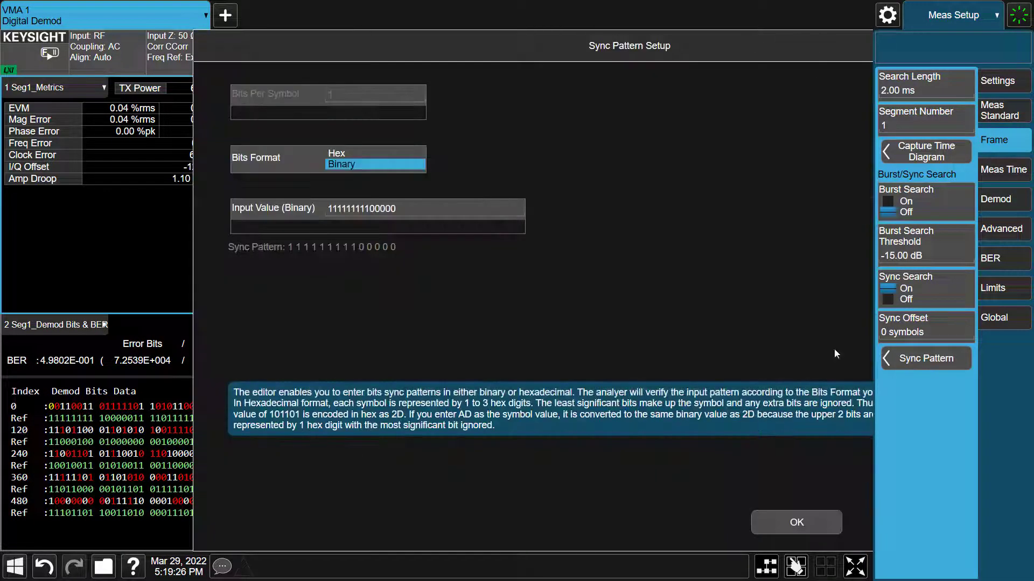
click(573, 521)
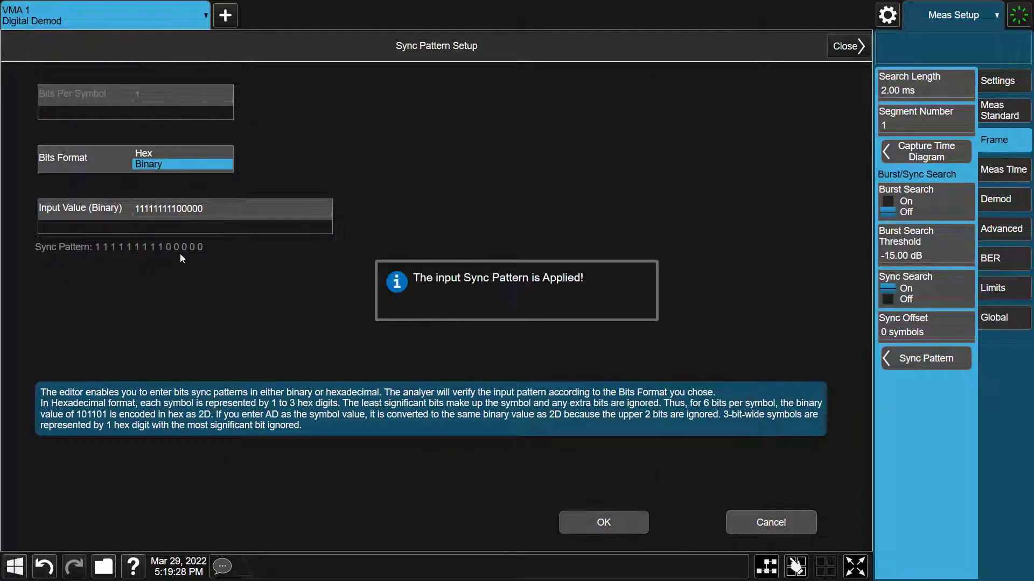
click(59, 60)
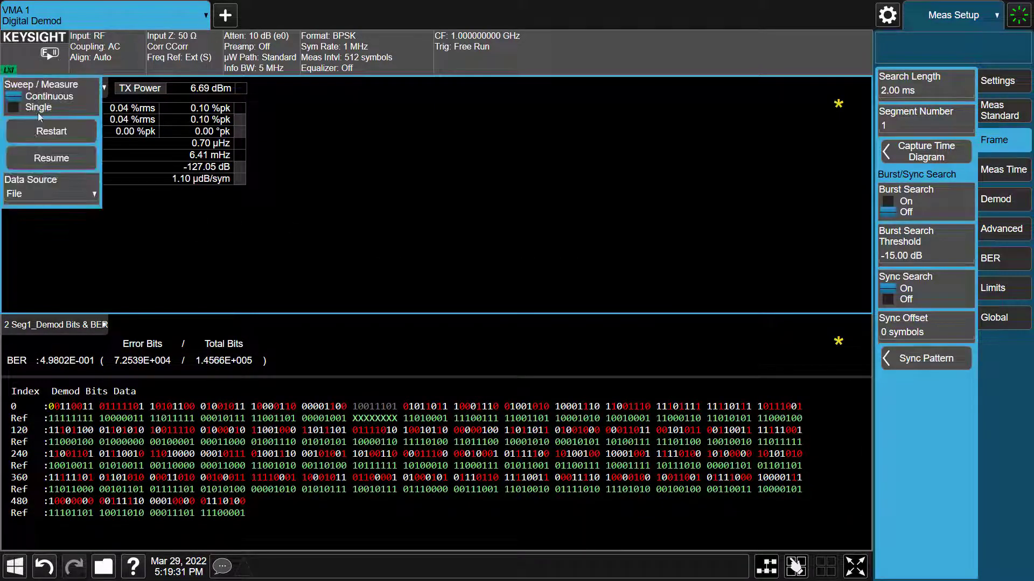
click(36, 137)
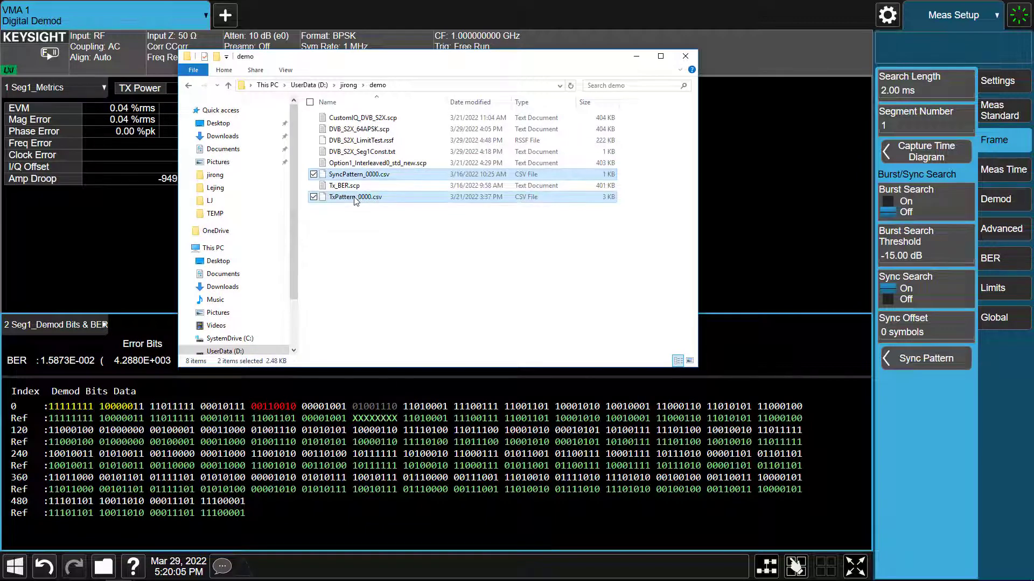
Open TxPattern_0000.csv in Notepad and review its bit list with X entries
double_click(358, 197)
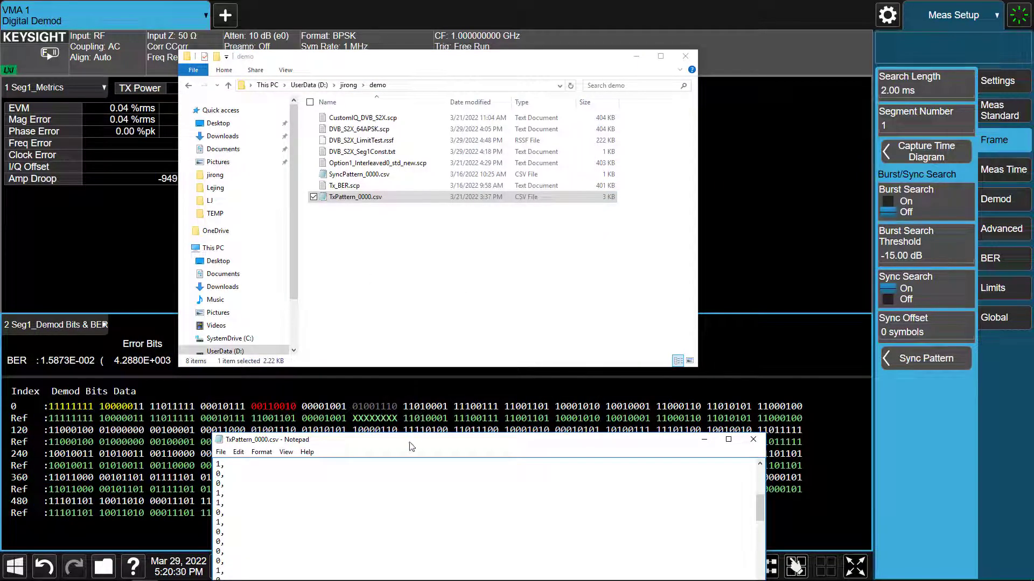
drag(412, 445, 484, 69)
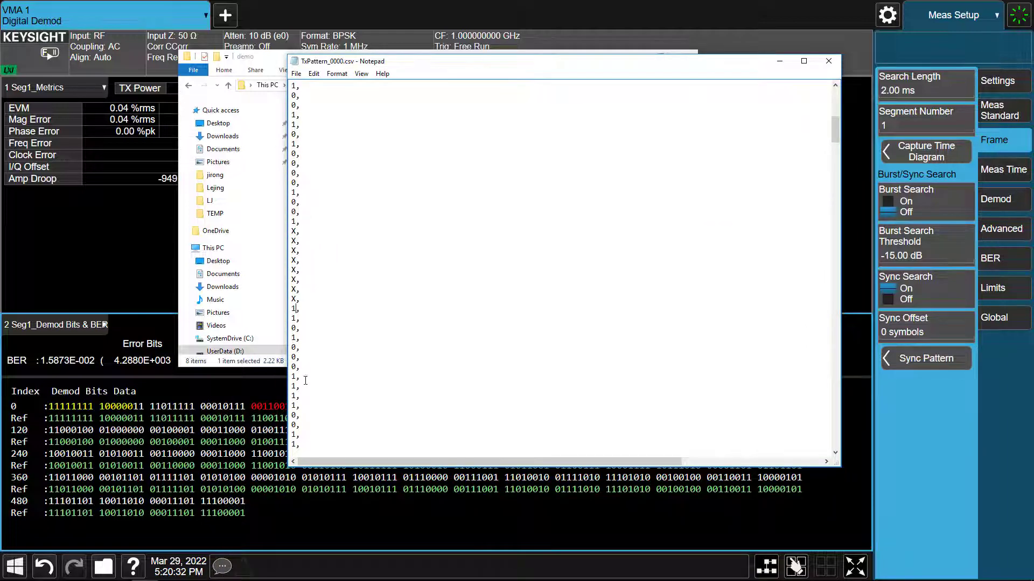
click(295, 73)
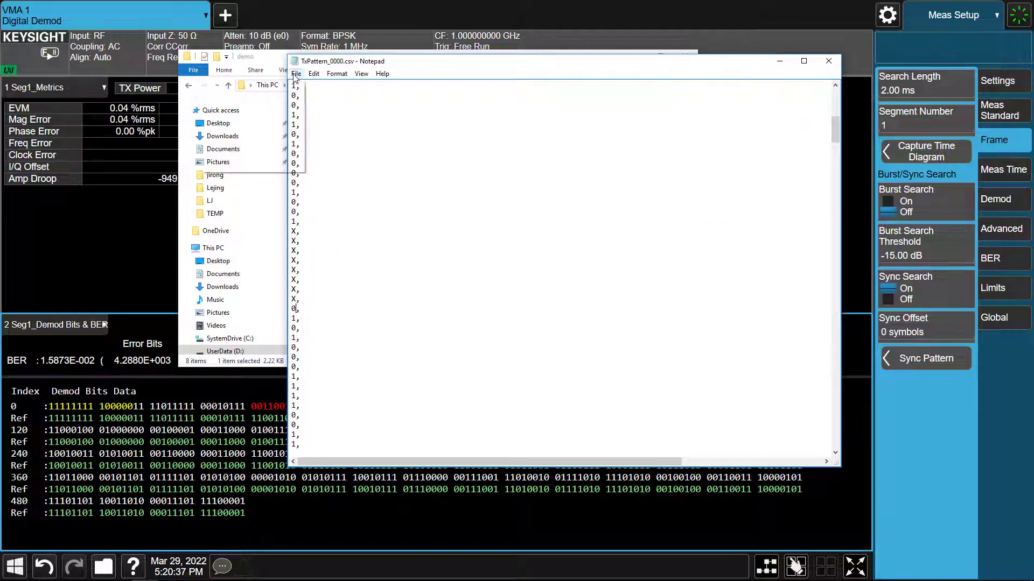
Close Notepad, recall TxPattern_0000.csv as the Tx pattern, and resume BER measurement
click(224, 165)
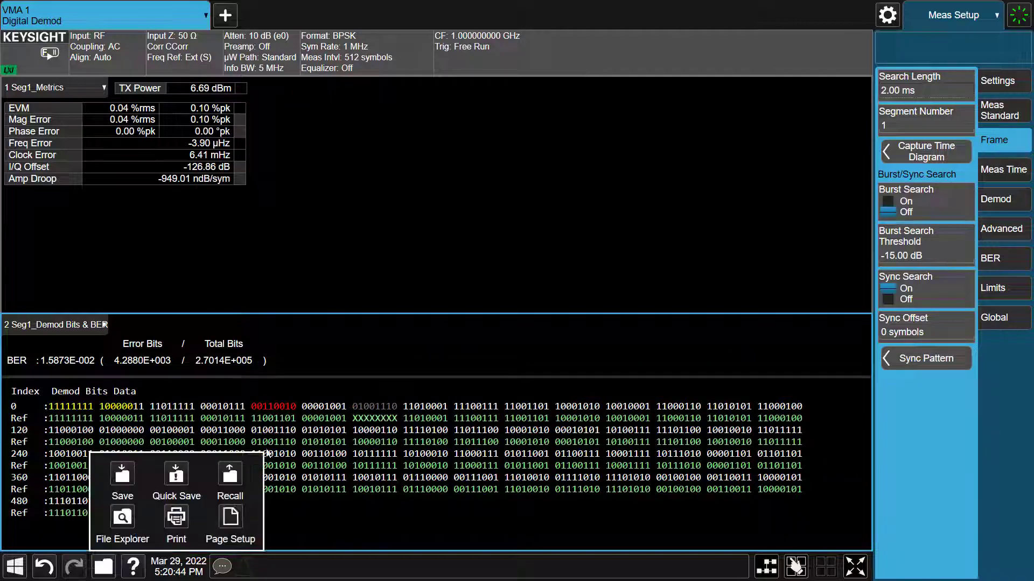
click(231, 480)
click(71, 258)
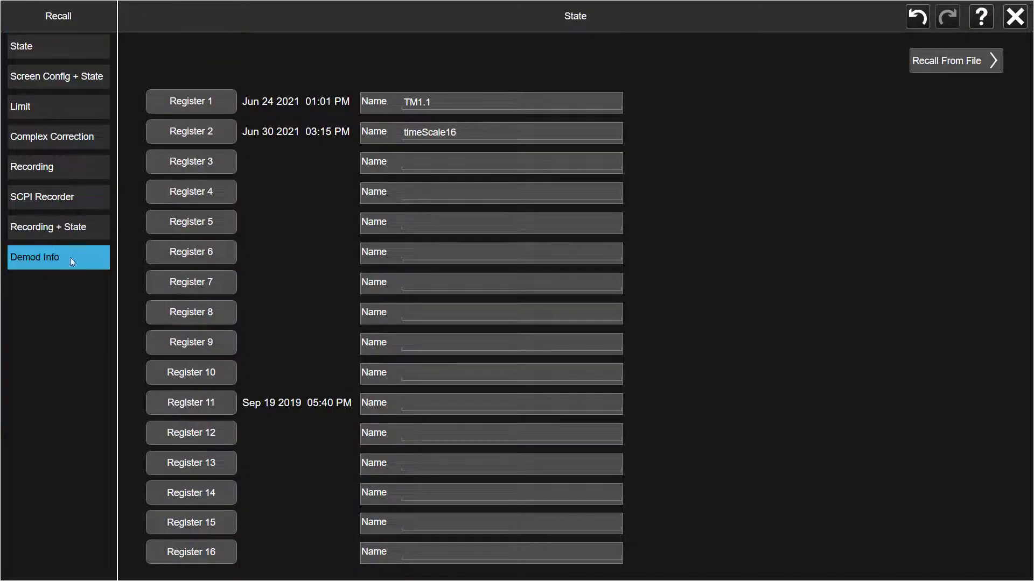
click(226, 236)
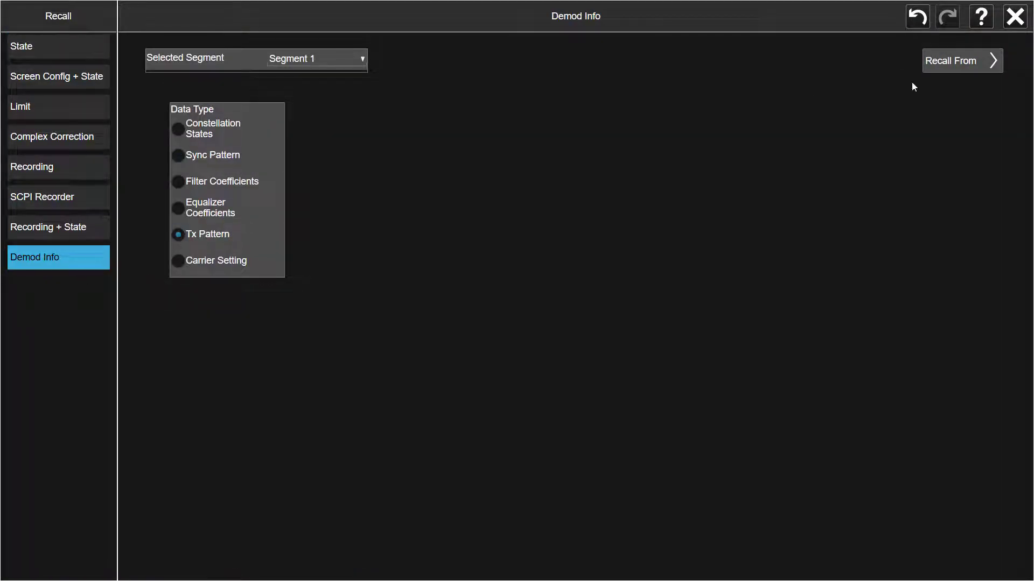
click(940, 63)
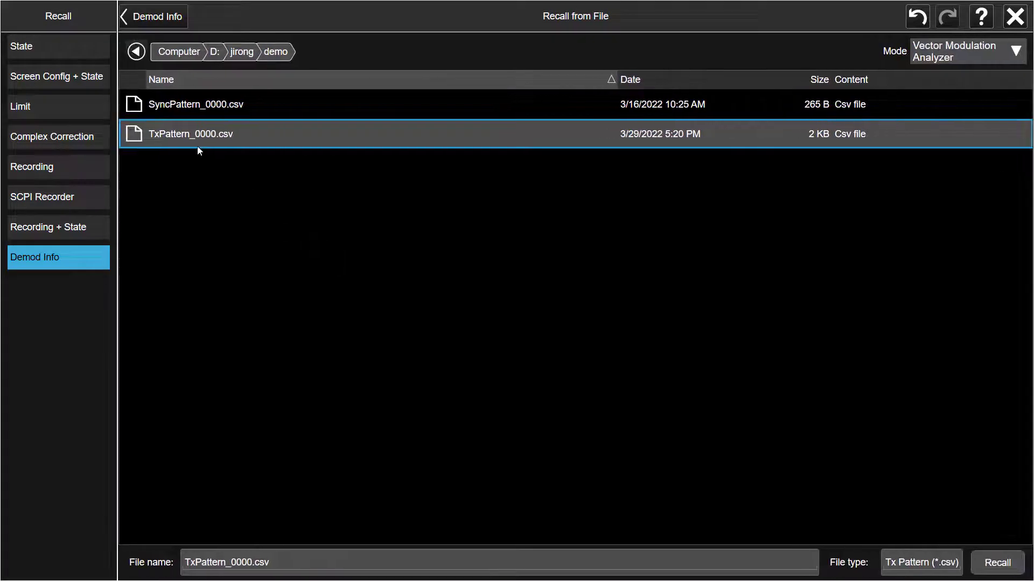
click(990, 567)
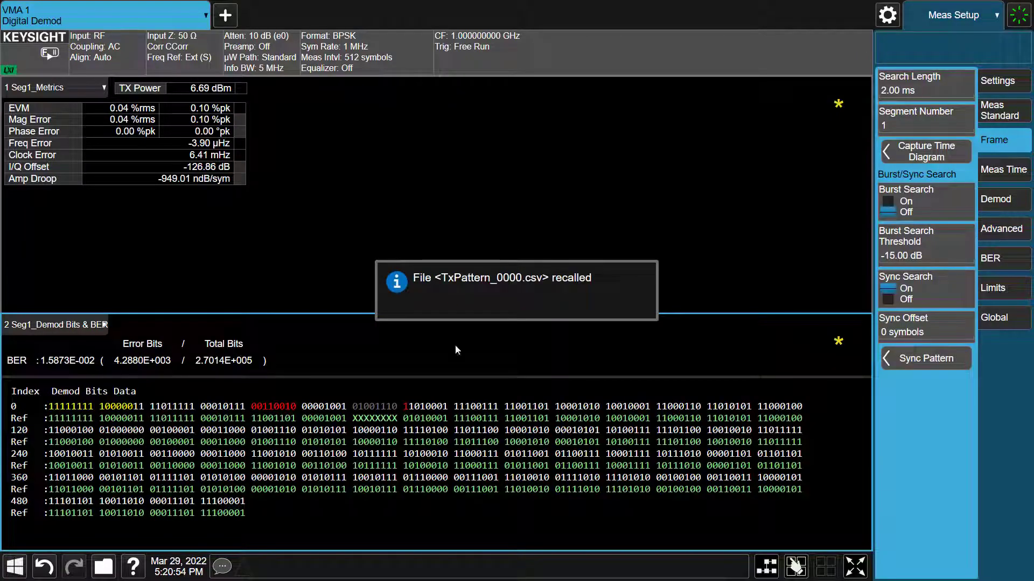
click(49, 60)
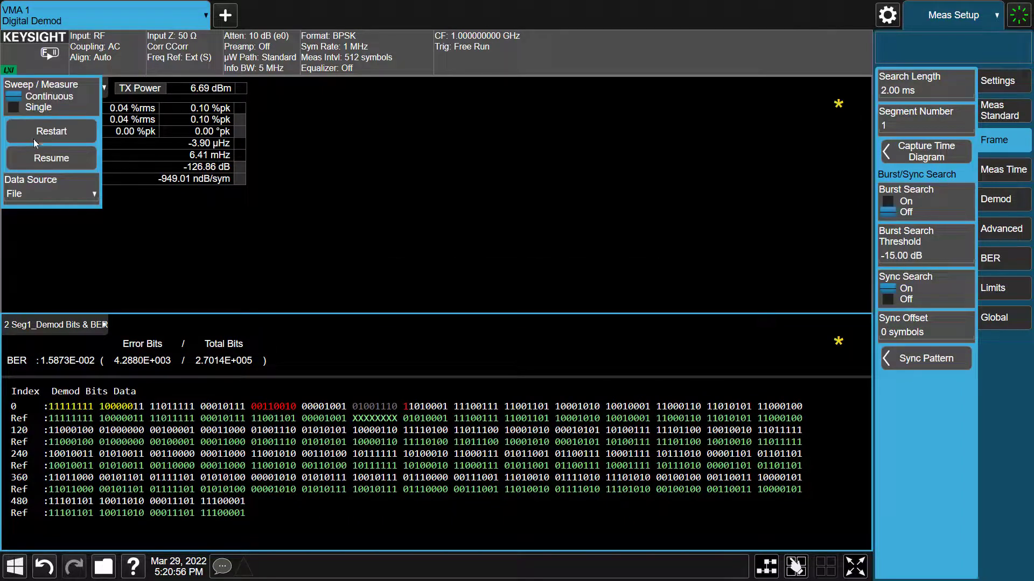
click(30, 137)
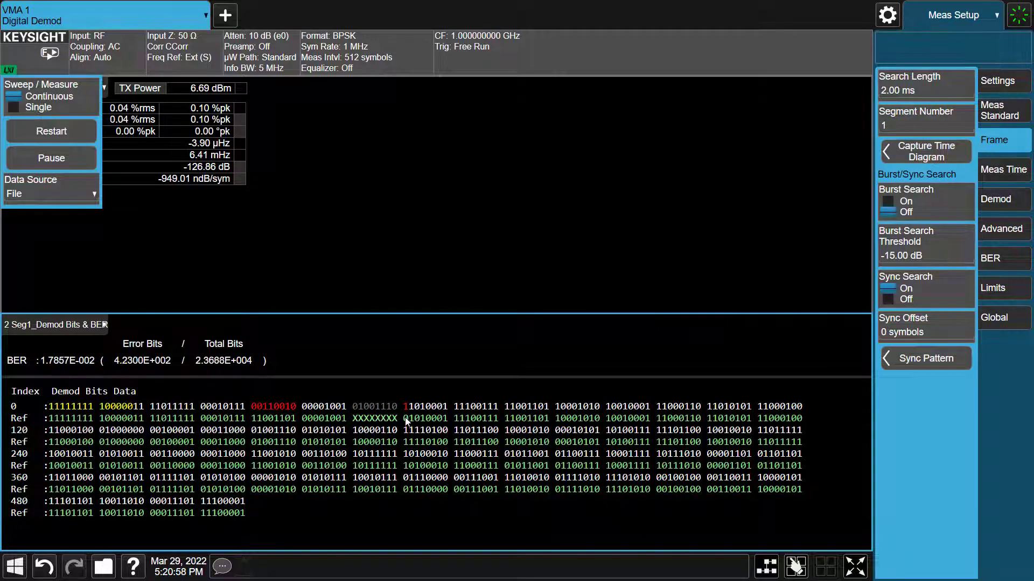